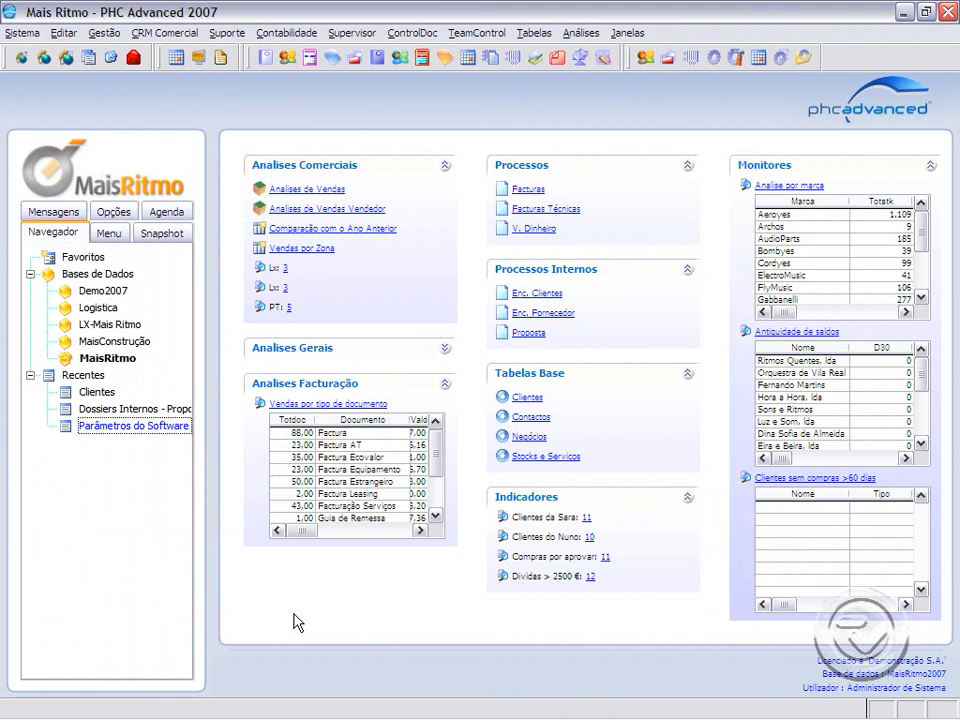
- Open the defined maps of the Clientes screen and create a new map titled "Etiquetas"
left_click(100, 396)
left_click(100, 396)
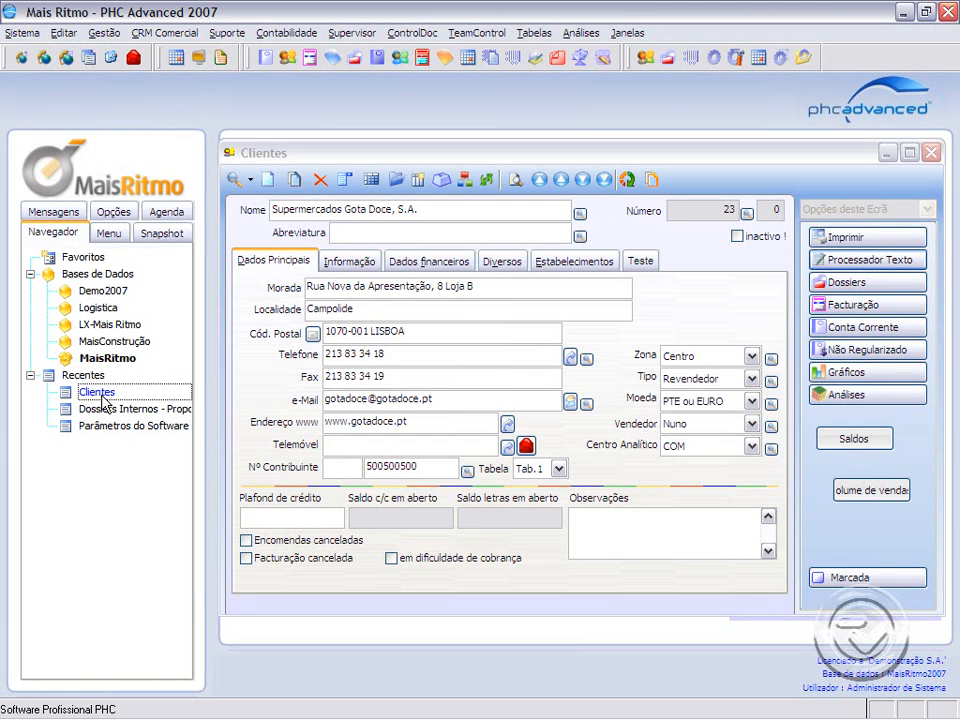
left_click(102, 409)
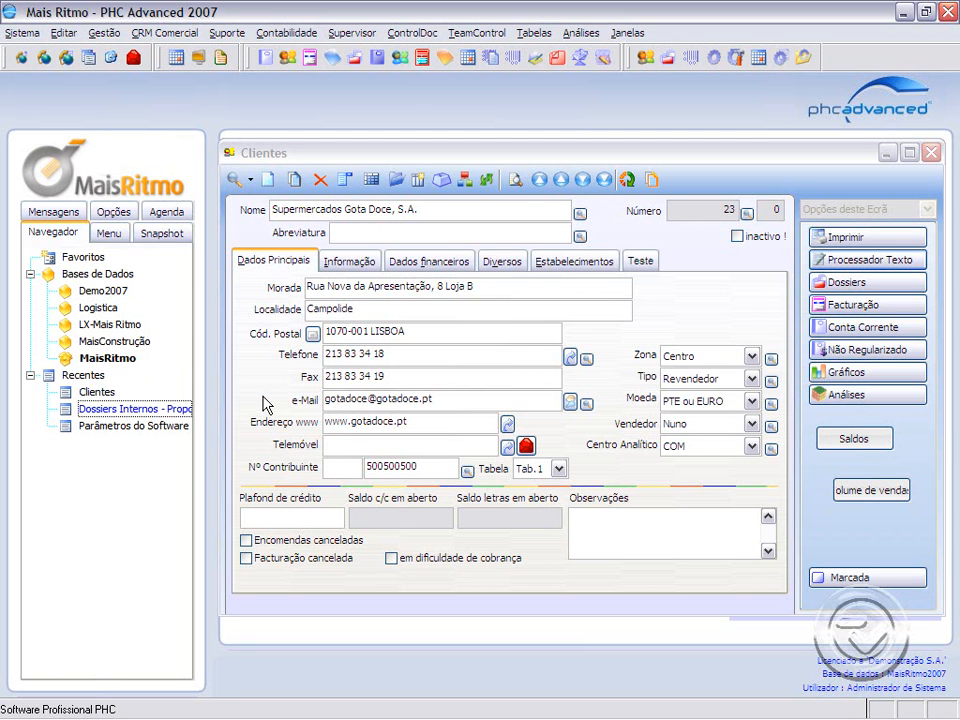
left_click(371, 180)
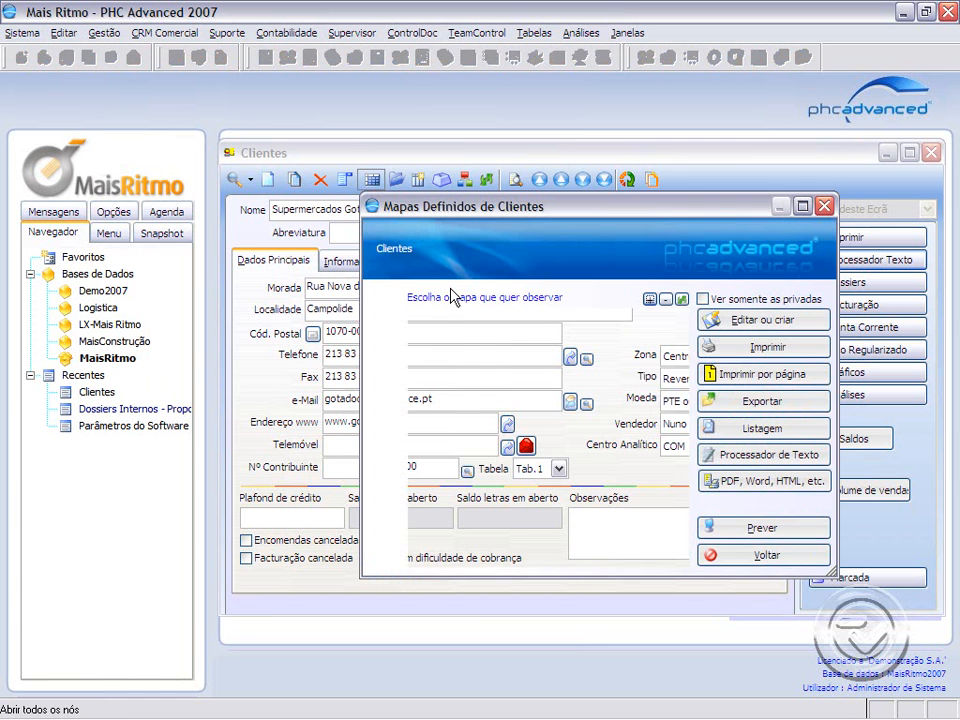
left_click(729, 326)
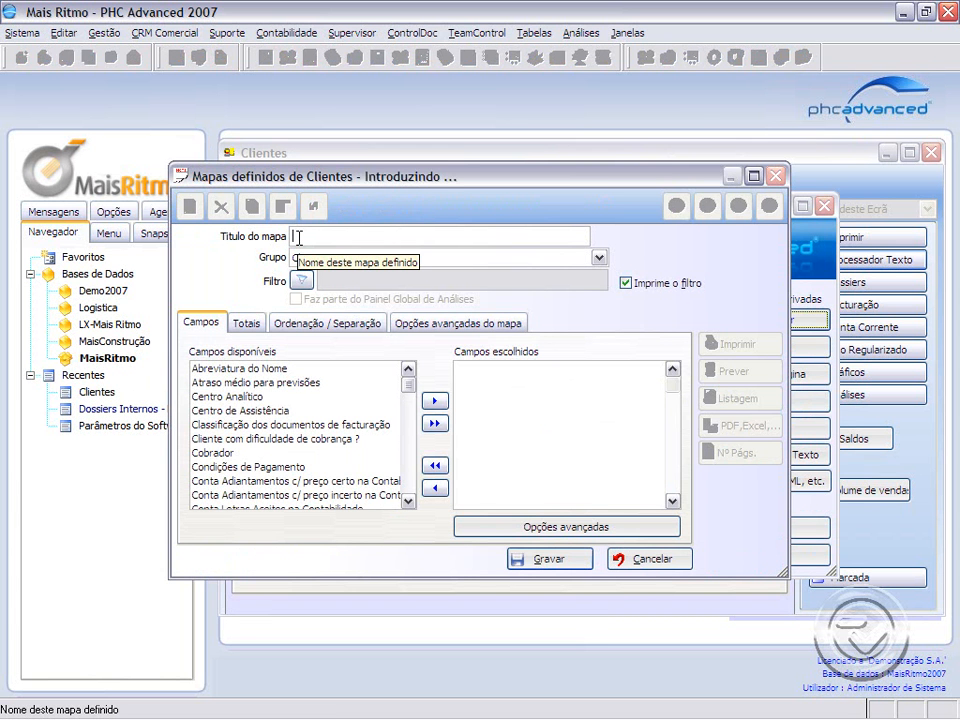
type("Etiquetas")
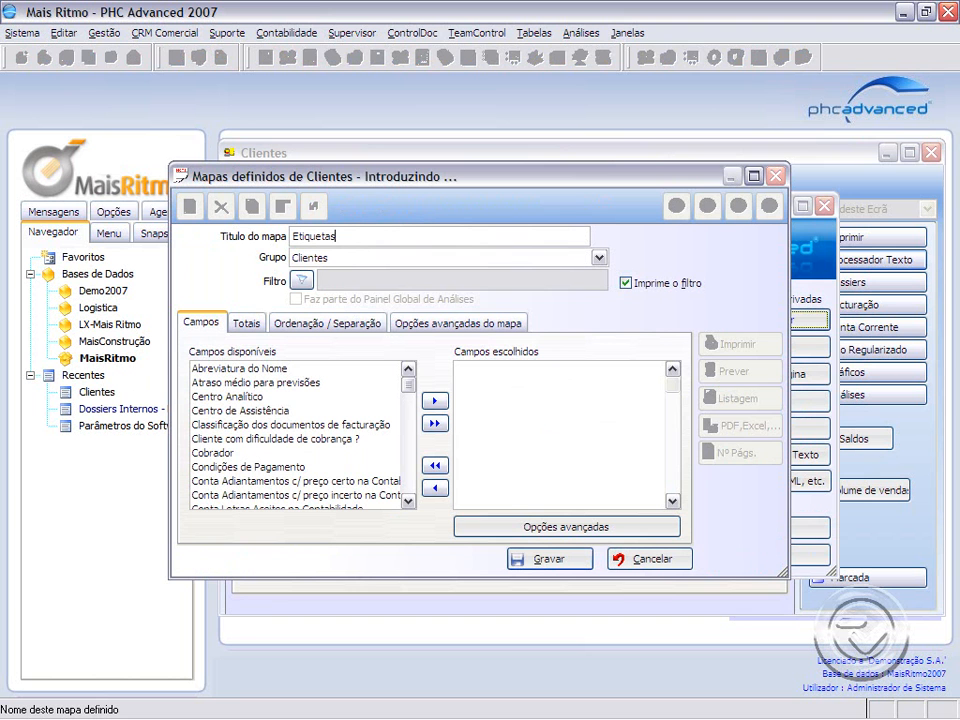
key("Tab")
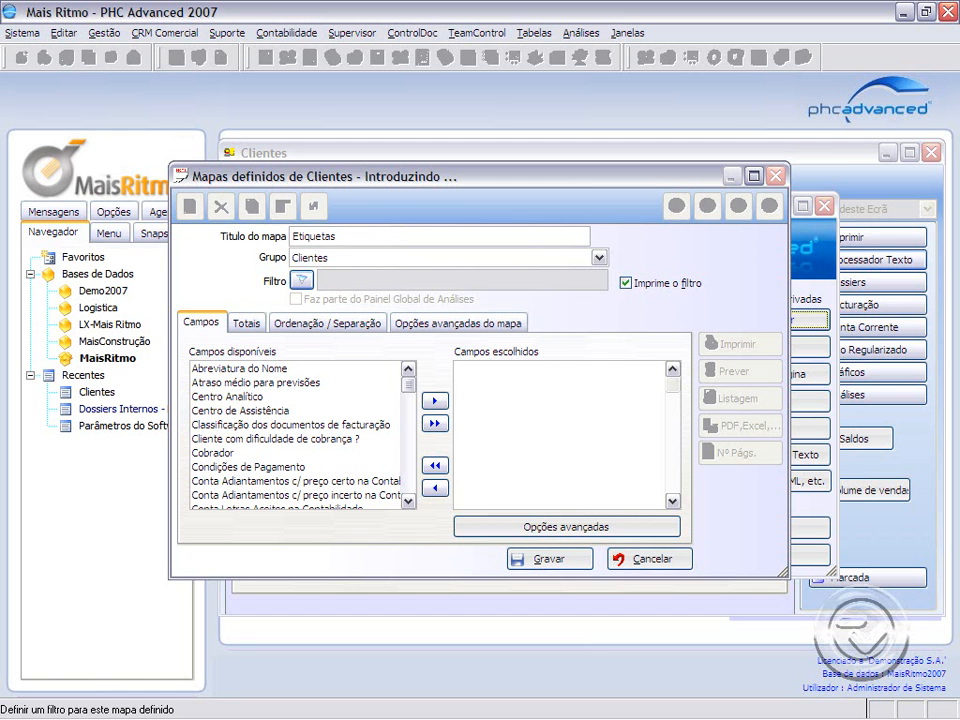
- Add the fields Nome do Cliente and Nome do 1º Contacto to the map's chosen fields
left_click(243, 371)
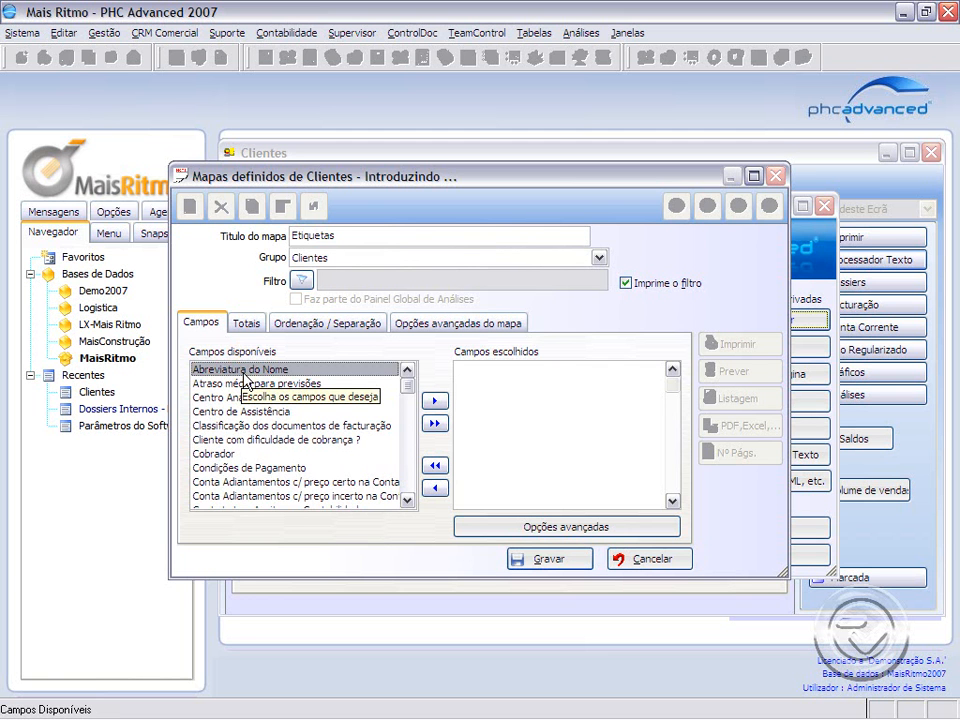
type("no")
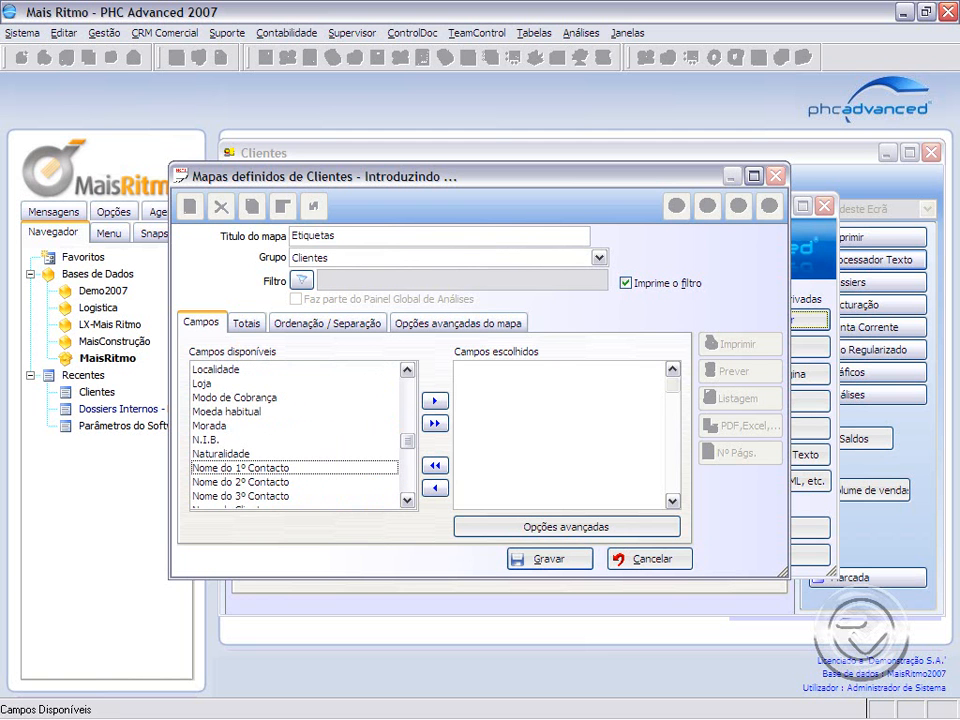
key("Down")
key("Down")
key("Down")
key("Down")
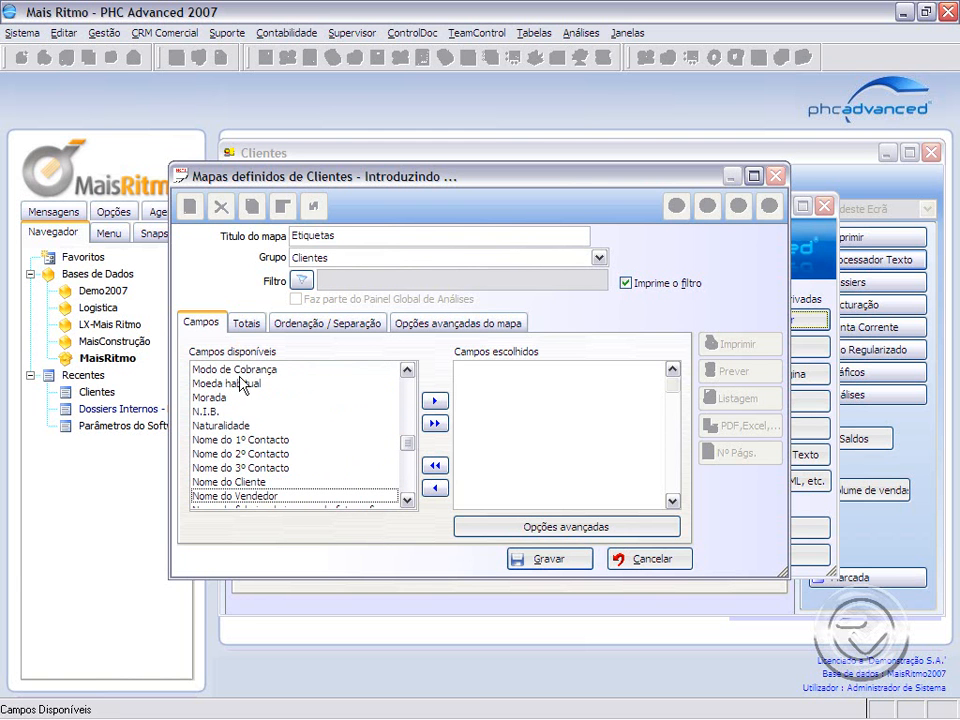
double_click(230, 481)
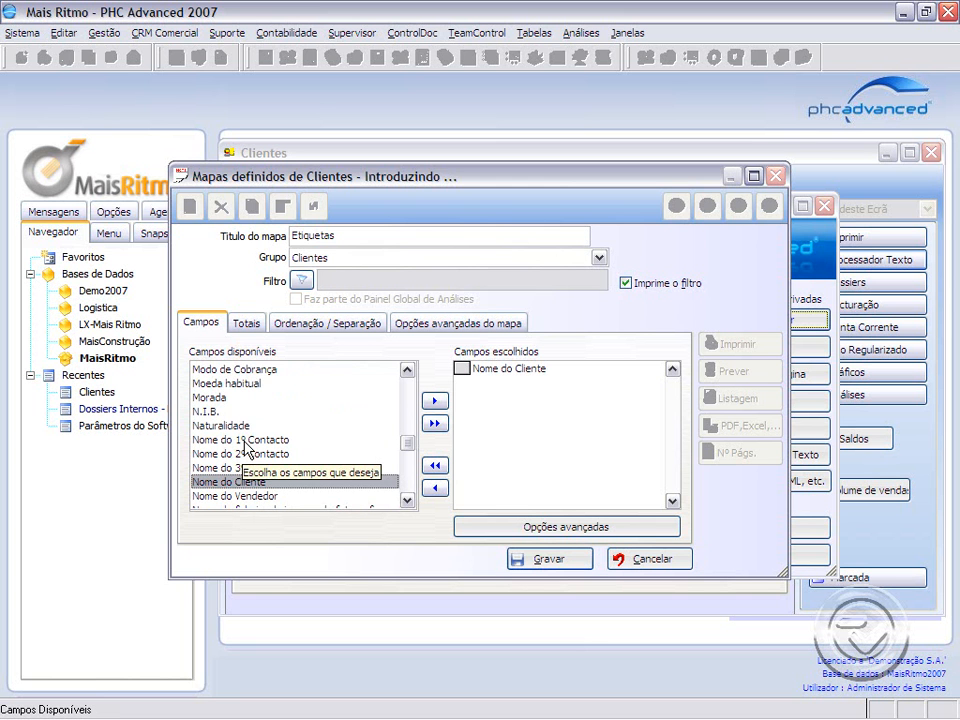
double_click(245, 440)
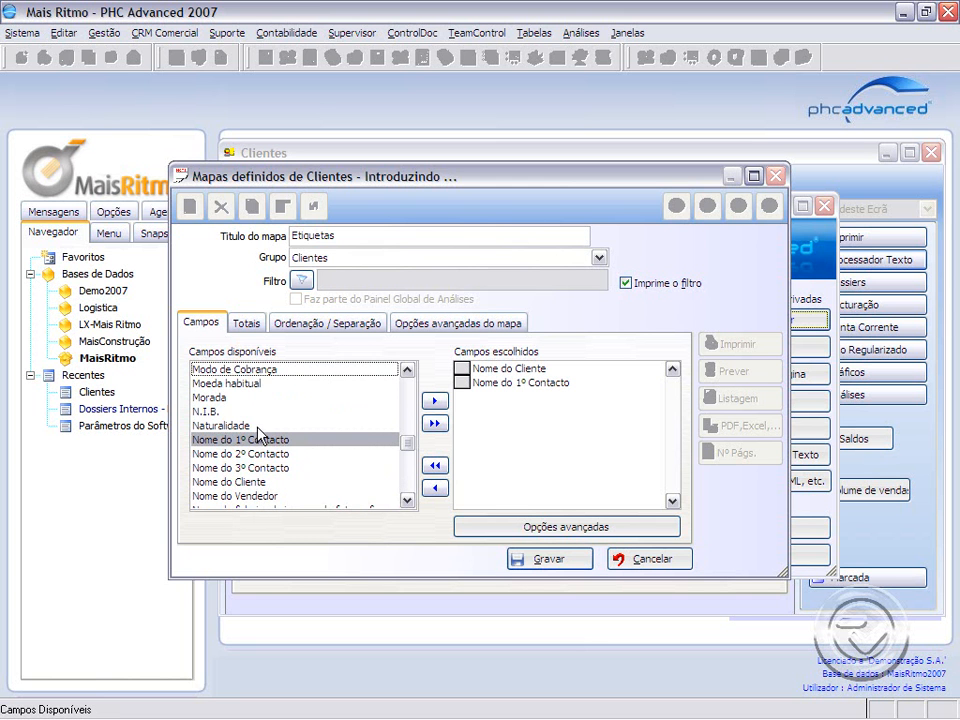
- Add the address fields Morada, Localidade and Código Postal to the map's chosen fields
key("m")
key("m")
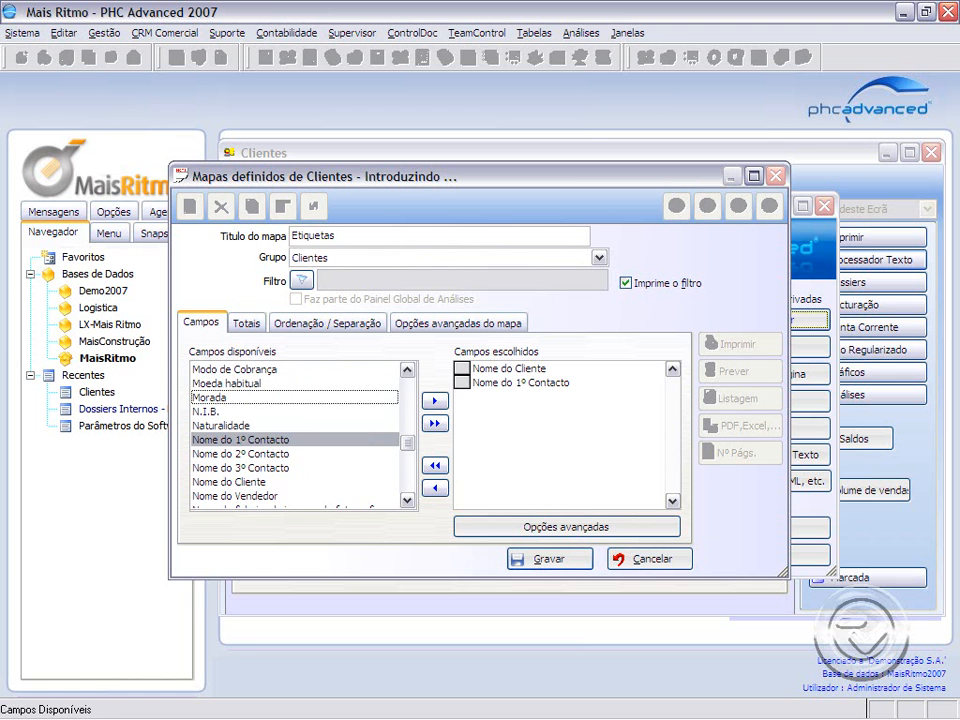
double_click(212, 400)
key("l")
key("l")
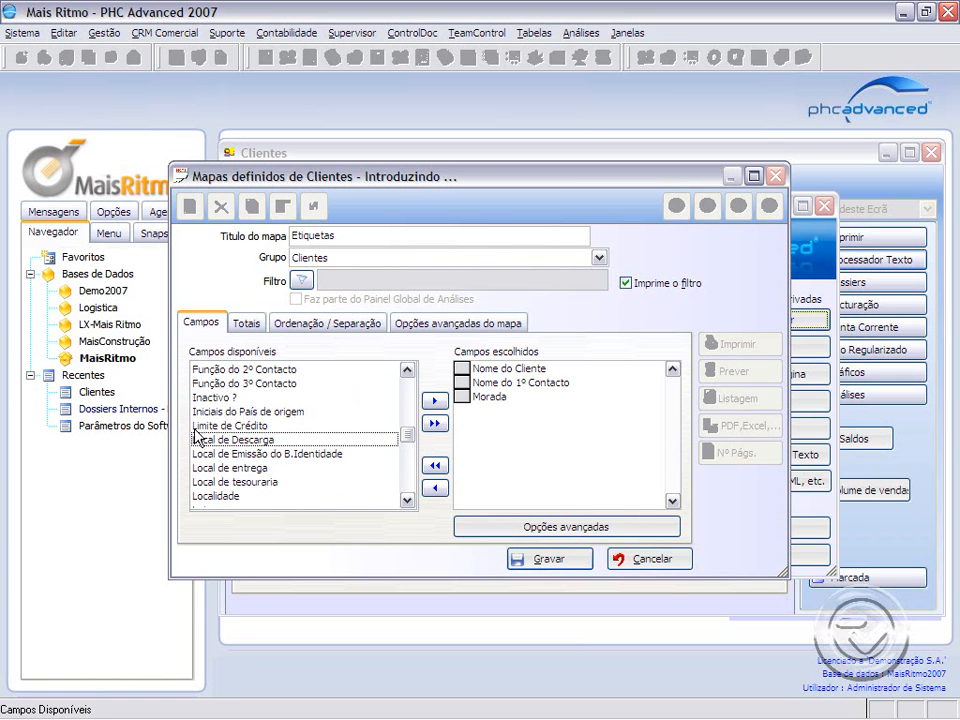
double_click(228, 497)
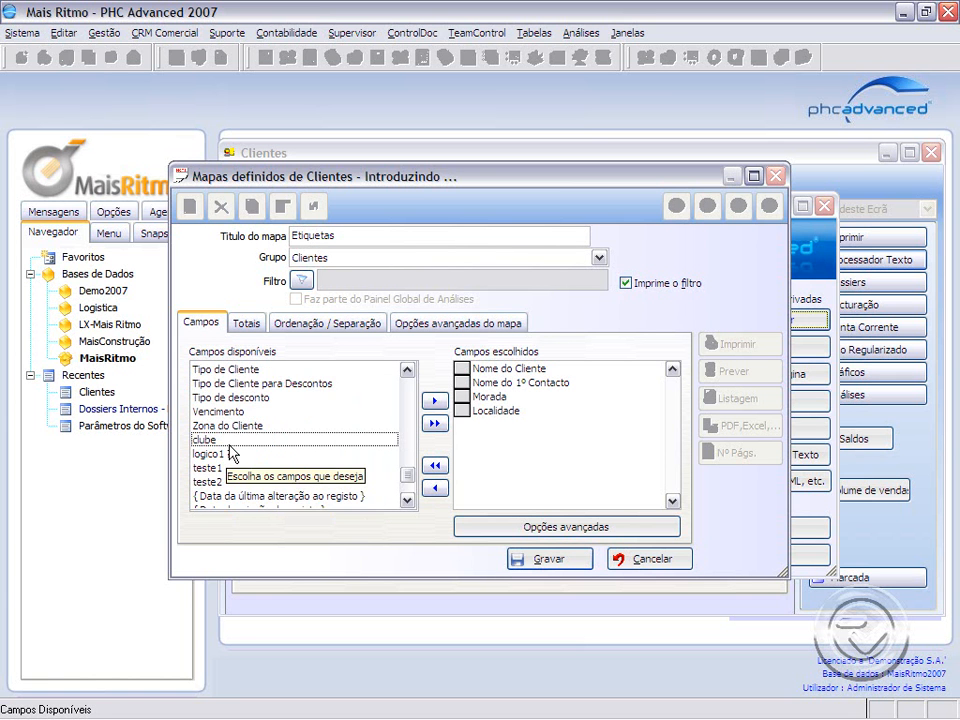
key("ó")
double_click(229, 470)
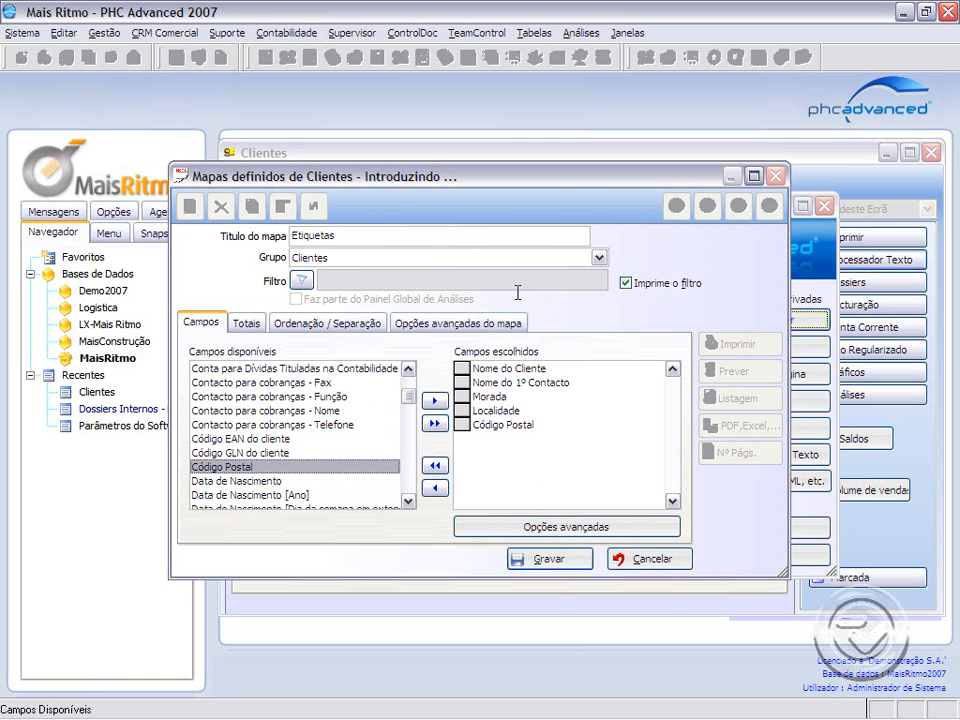
- Apply the existing filter "Saldo Superior a" to the Etiquetas map and save the map
left_click(300, 284)
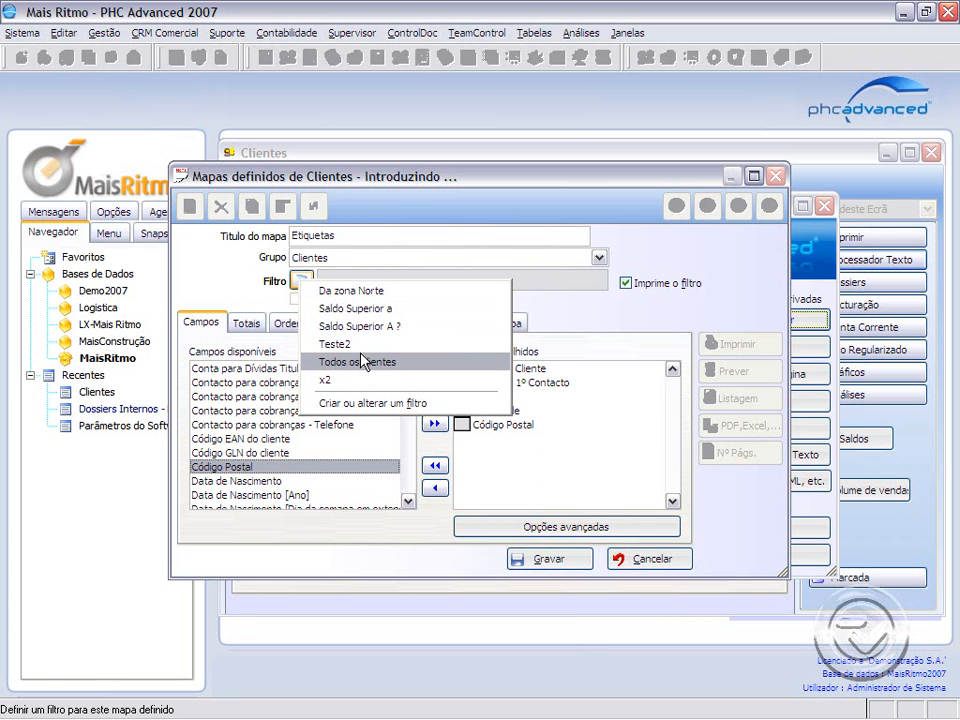
left_click(348, 309)
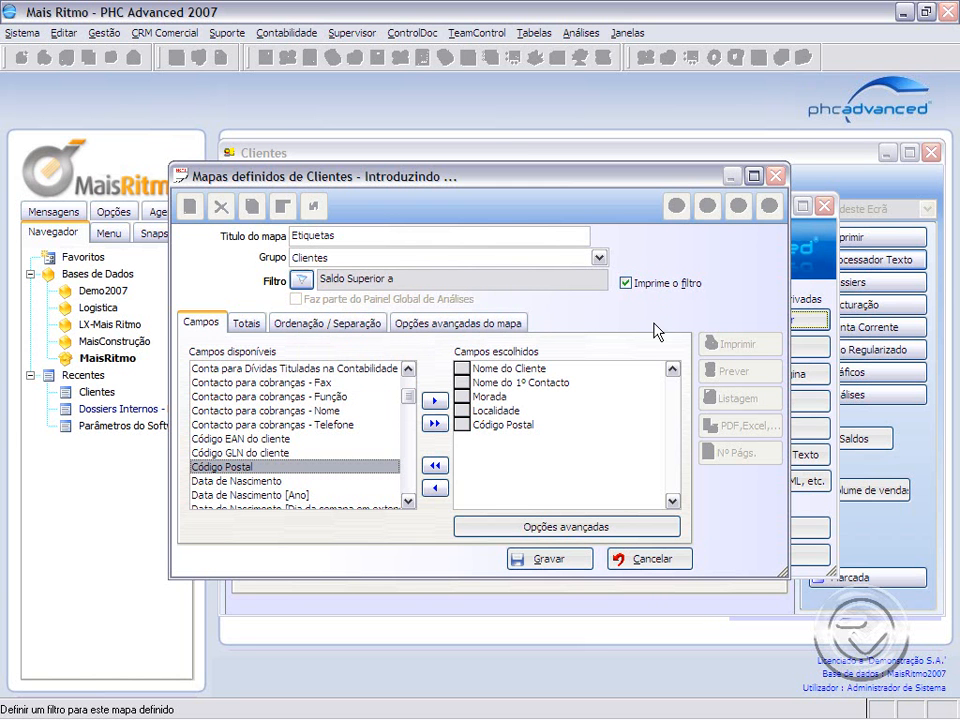
left_click(549, 559)
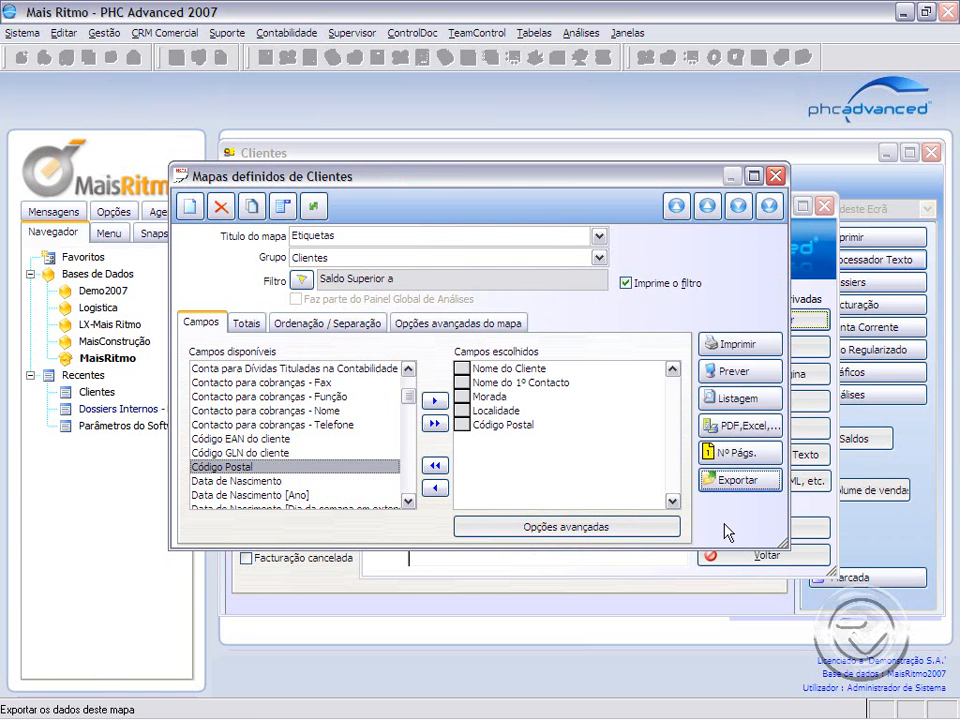
- Export the map's data in Microsoft Excel versão 5.0 (.XLS) format with the file name DADOS_2
left_click(744, 486)
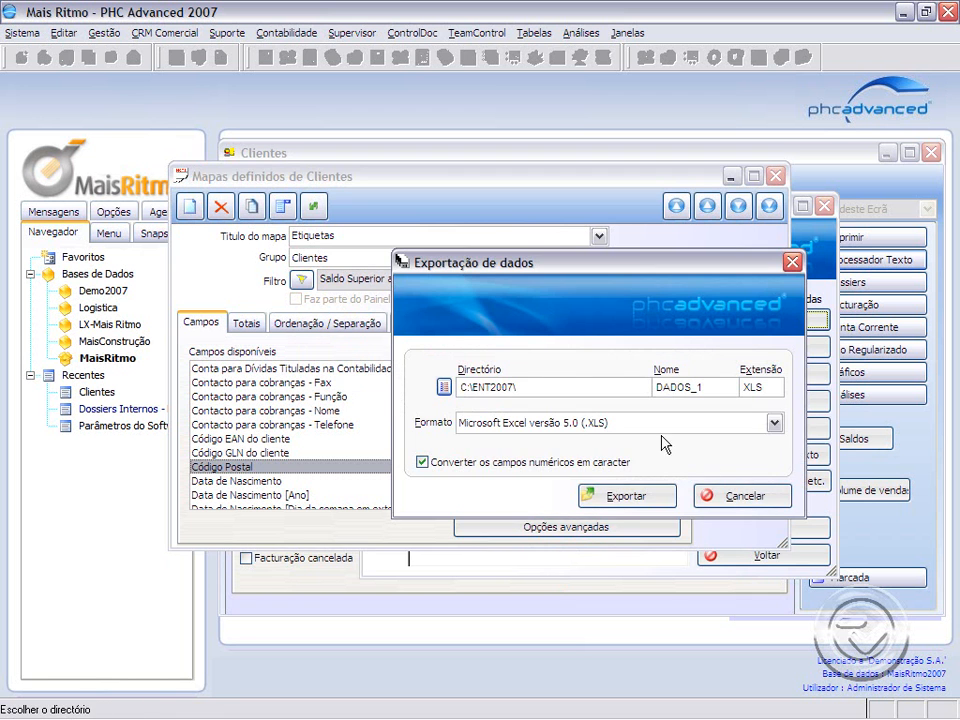
left_click(628, 425)
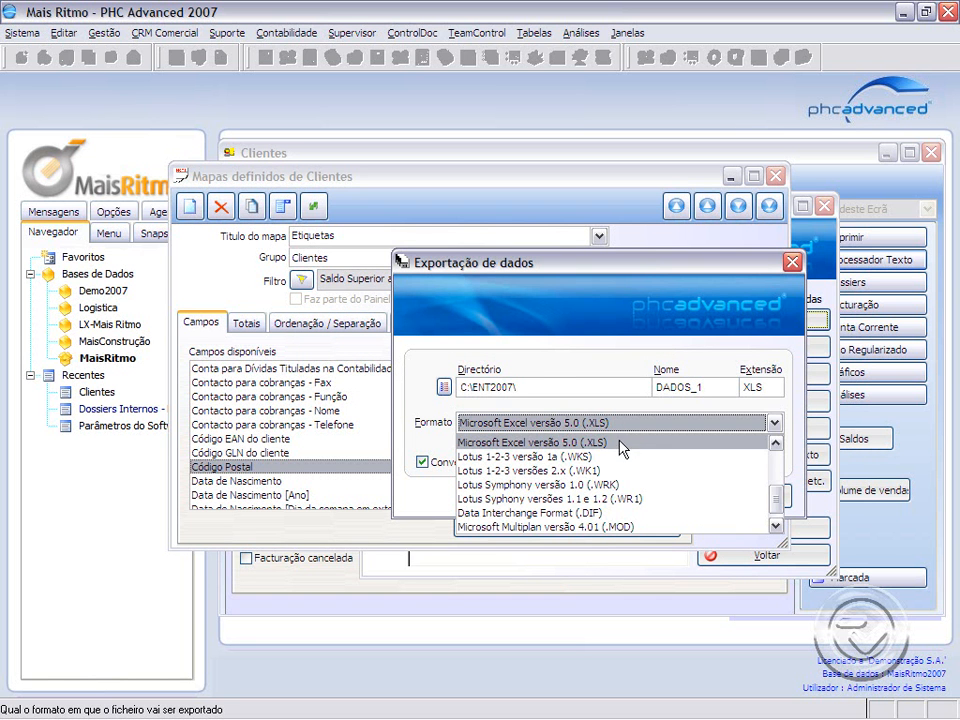
scroll(665, 456, "up", 1)
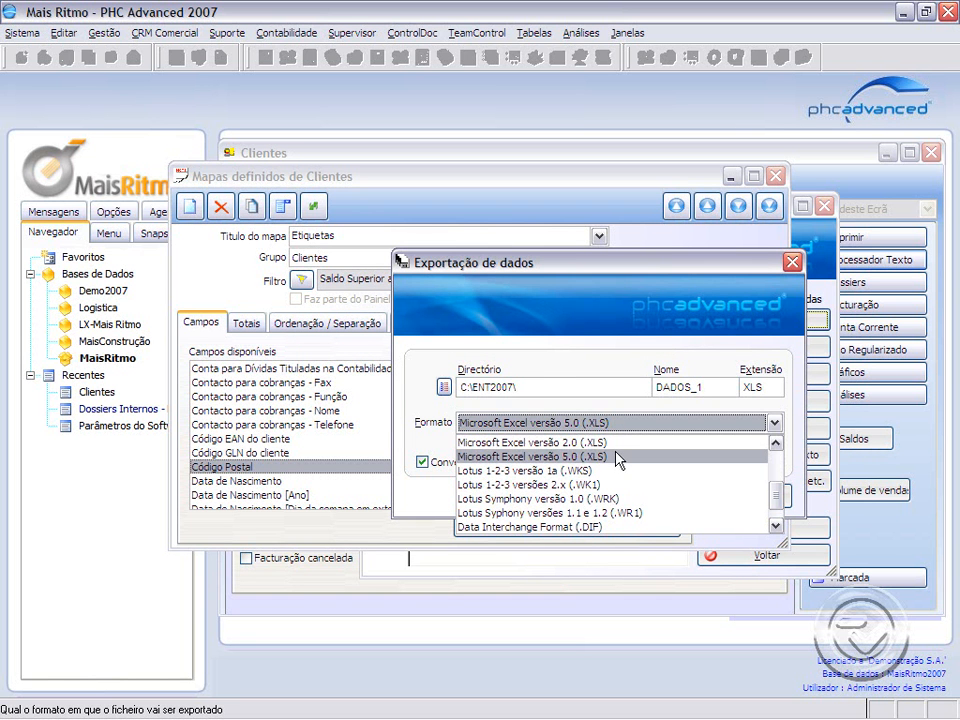
left_click(615, 457)
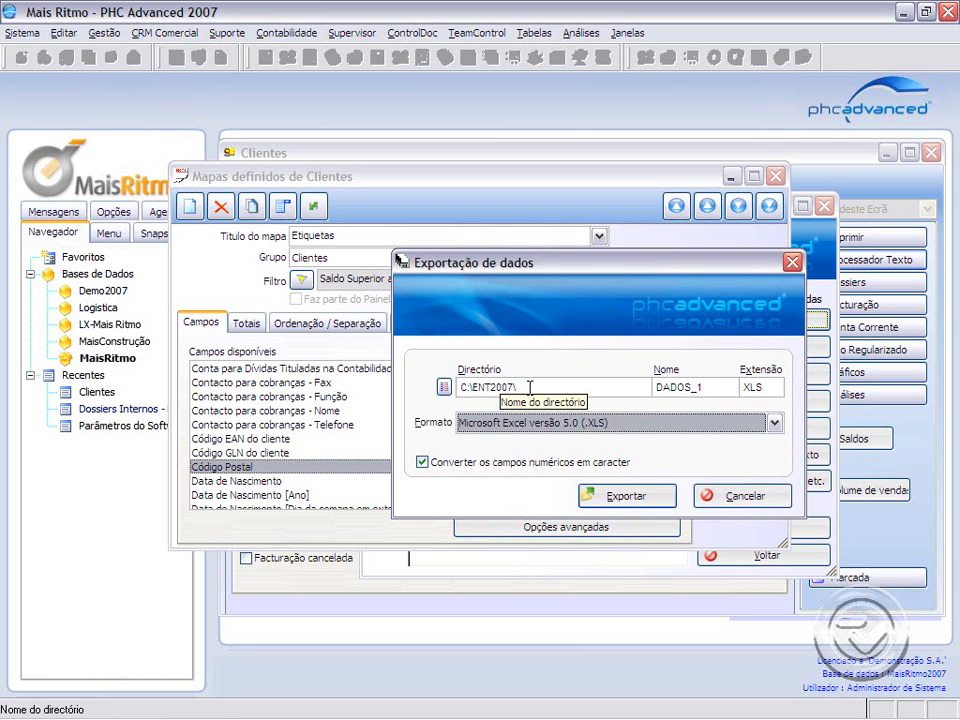
left_click(698, 388)
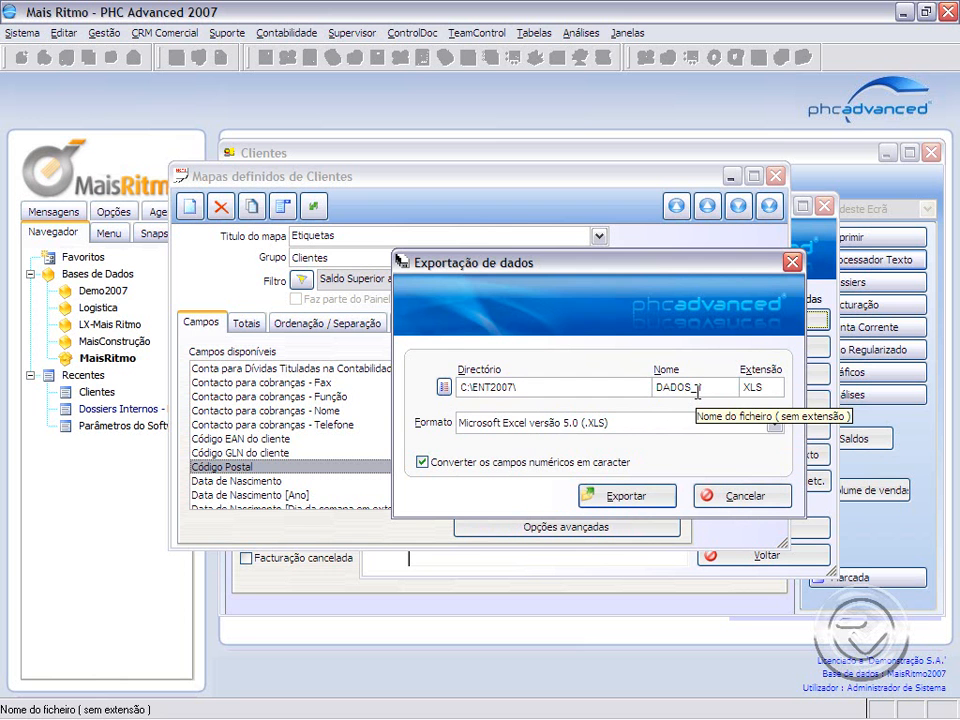
type("2")
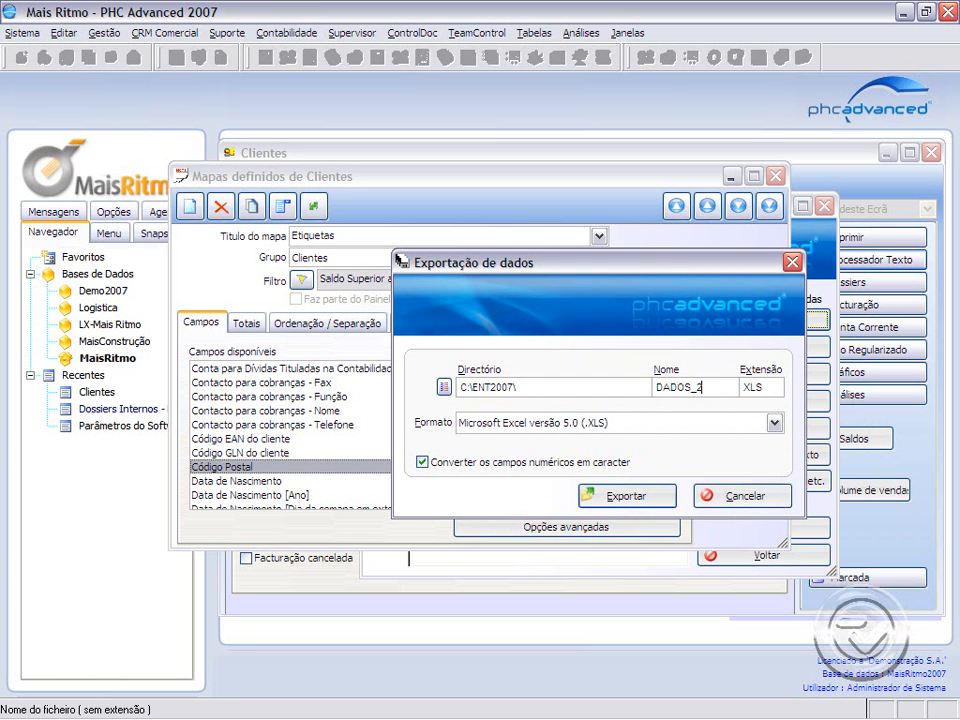
left_click(662, 496)
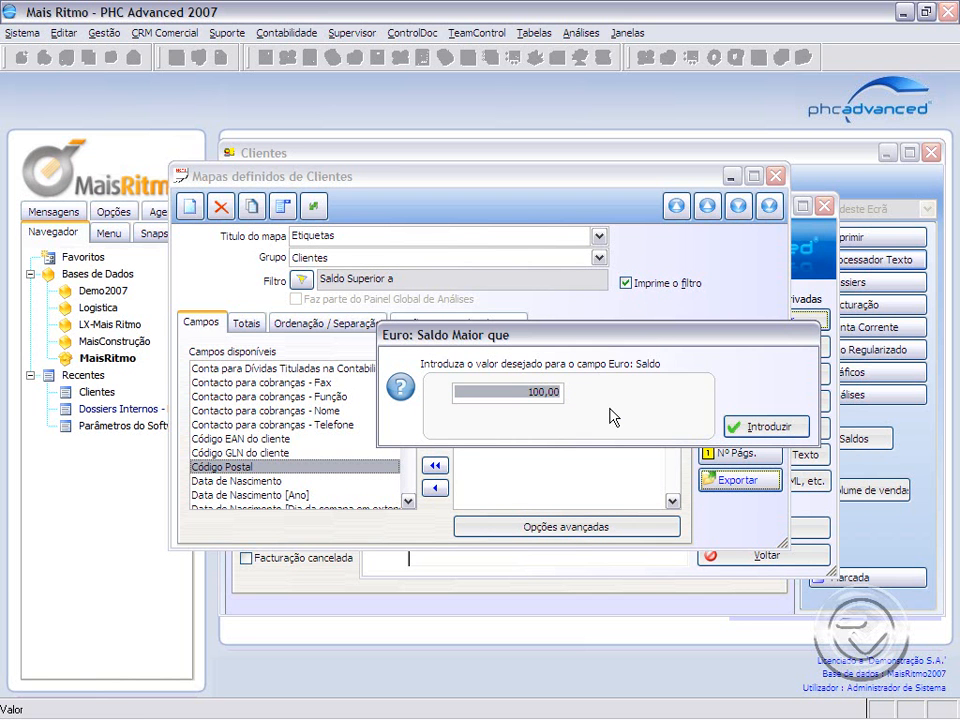
- Enter 150 as the value the client's Saldo must exceed and complete the data export
type("150")
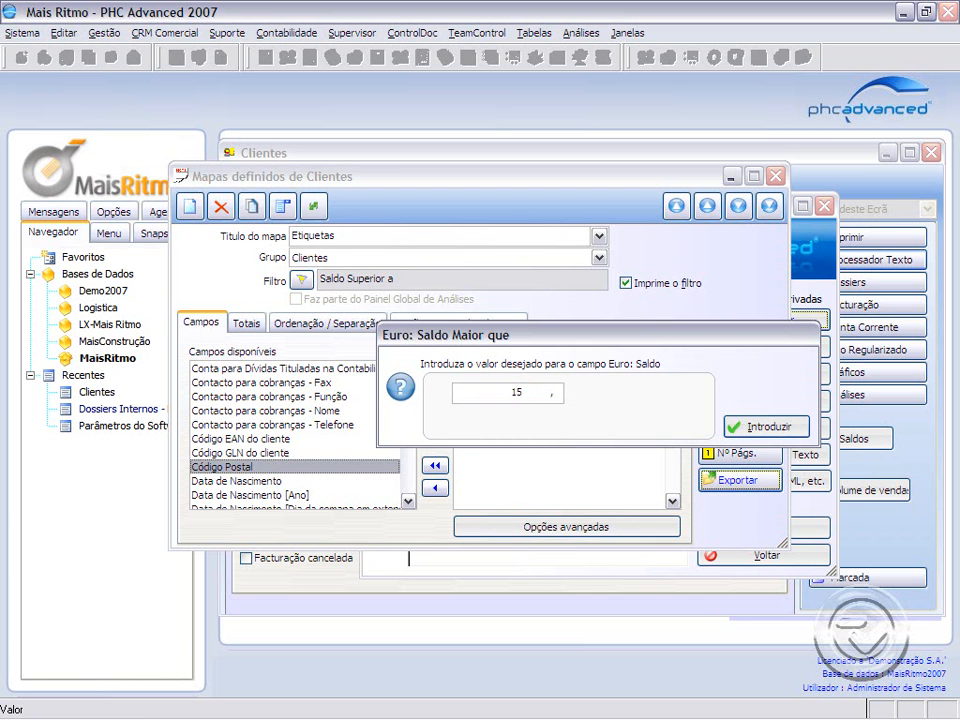
key("Tab")
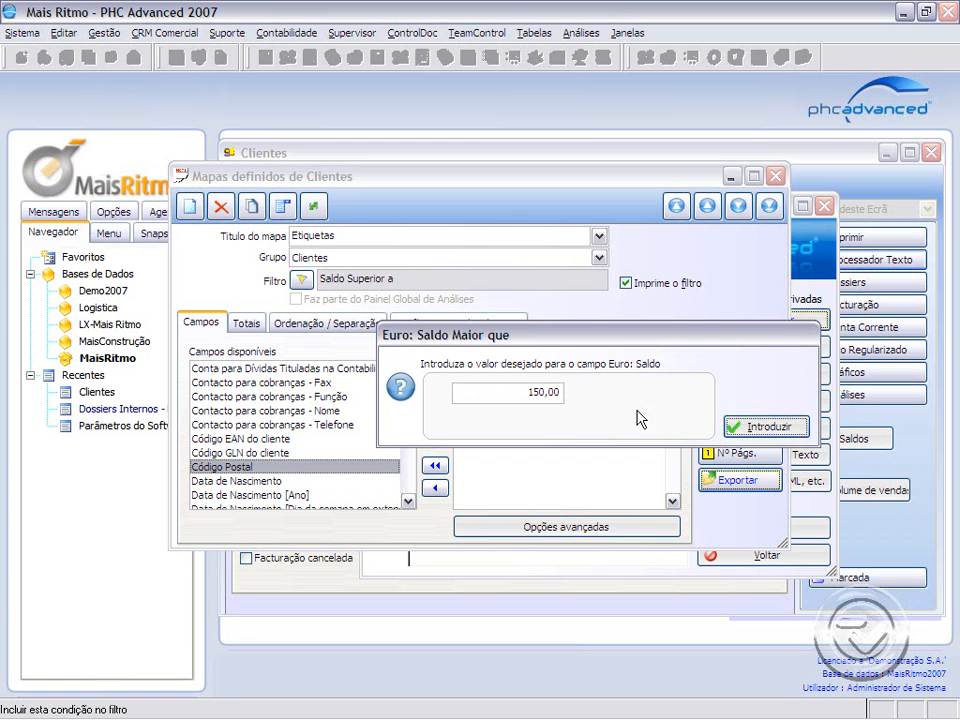
left_click(764, 428)
left_click(752, 481)
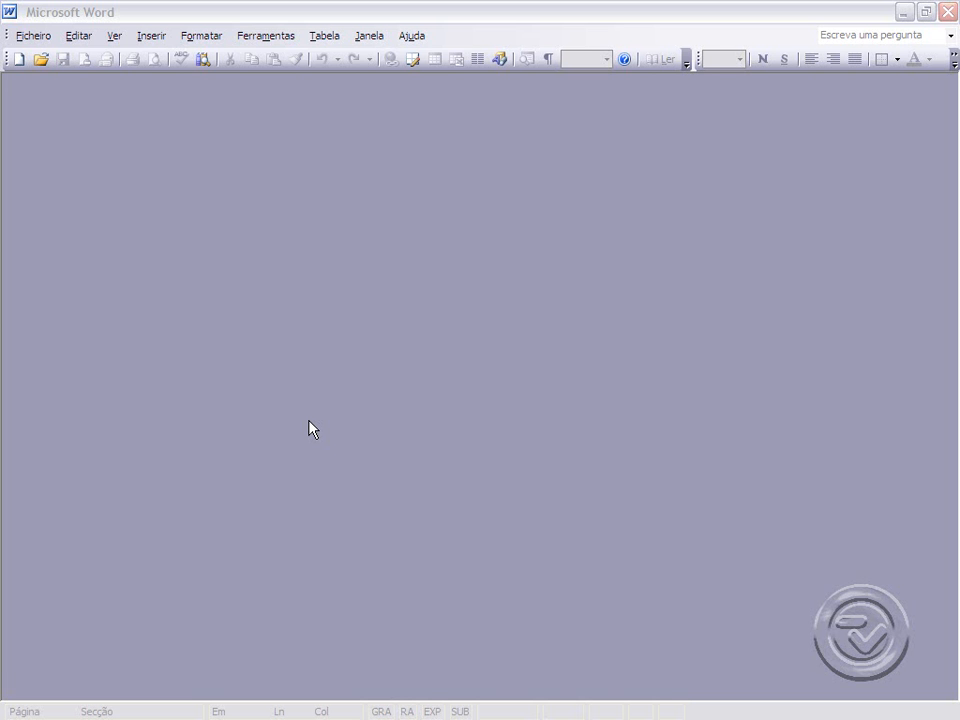
- Switch to Microsoft Word and create a new blank document, adding an empty line at its start
left_click(29, 37)
left_click(55, 57)
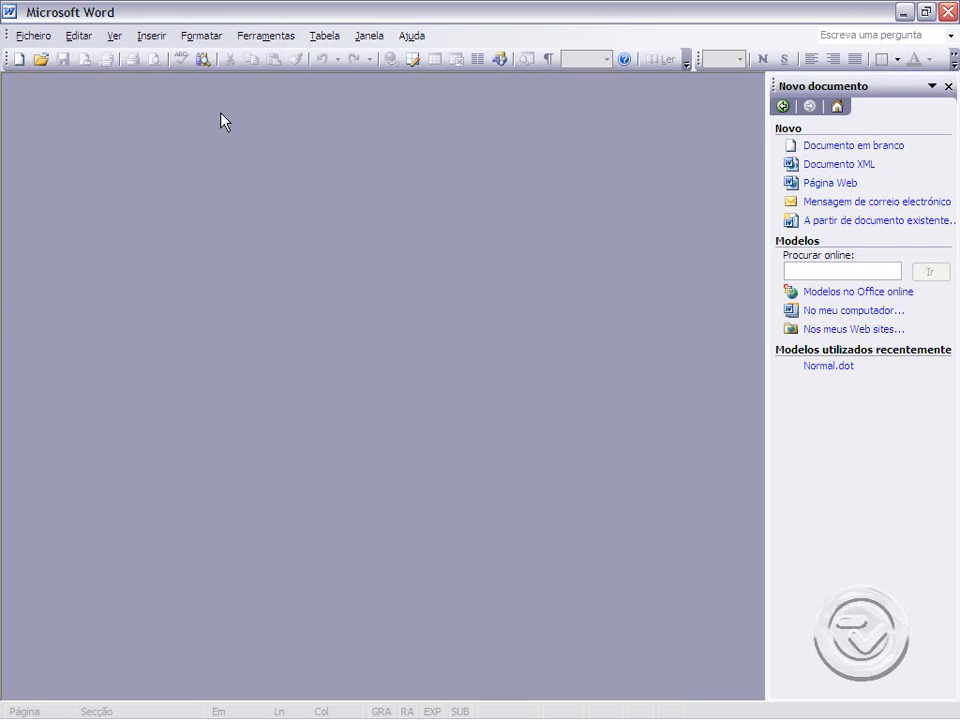
left_click(868, 147)
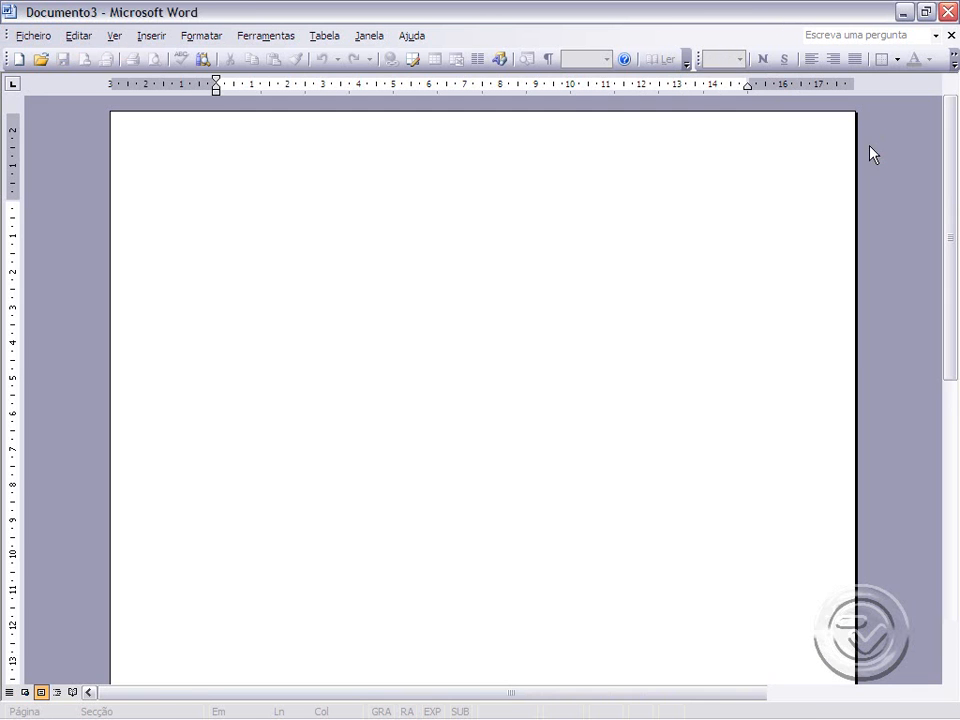
key("Return")
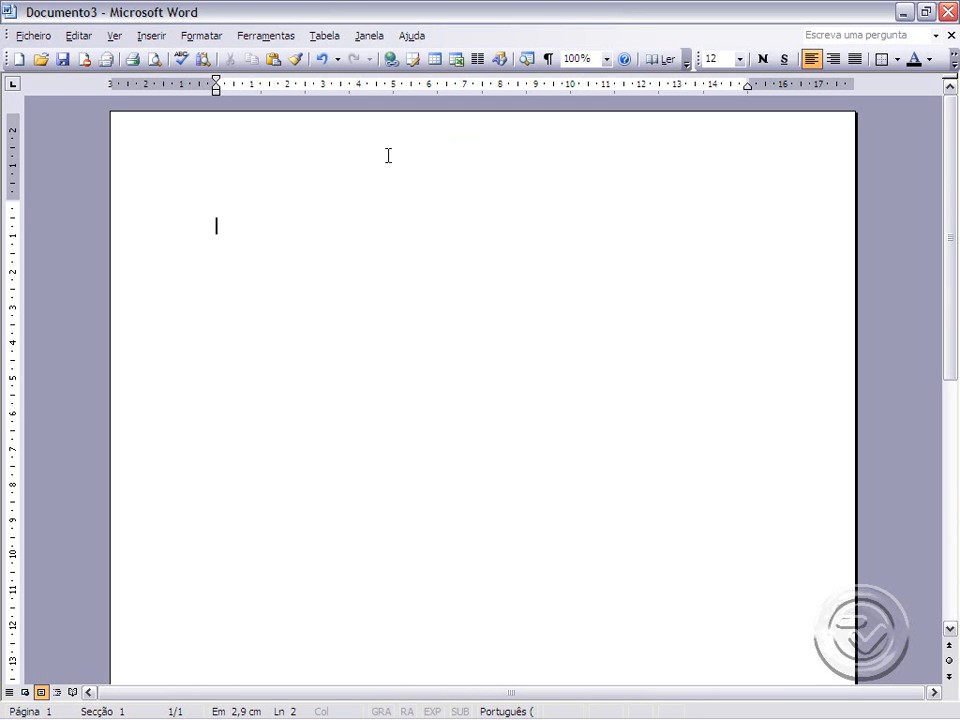
- Show the mail merge toolbar (impressão em série) for the new document
left_click(271, 43)
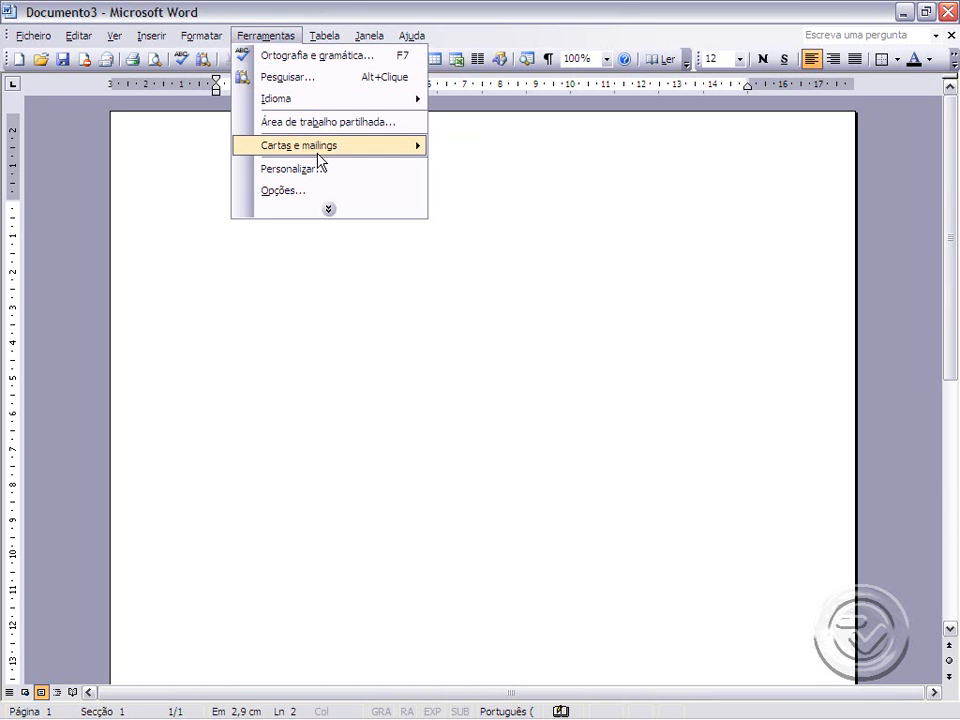
mouse_move(318, 154)
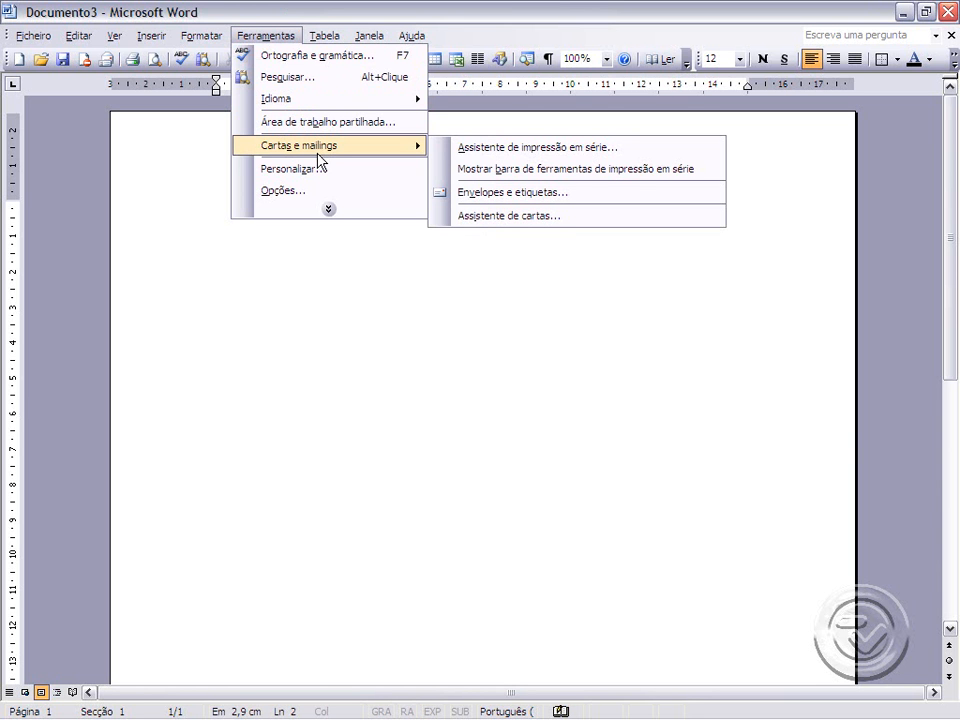
left_click(485, 170)
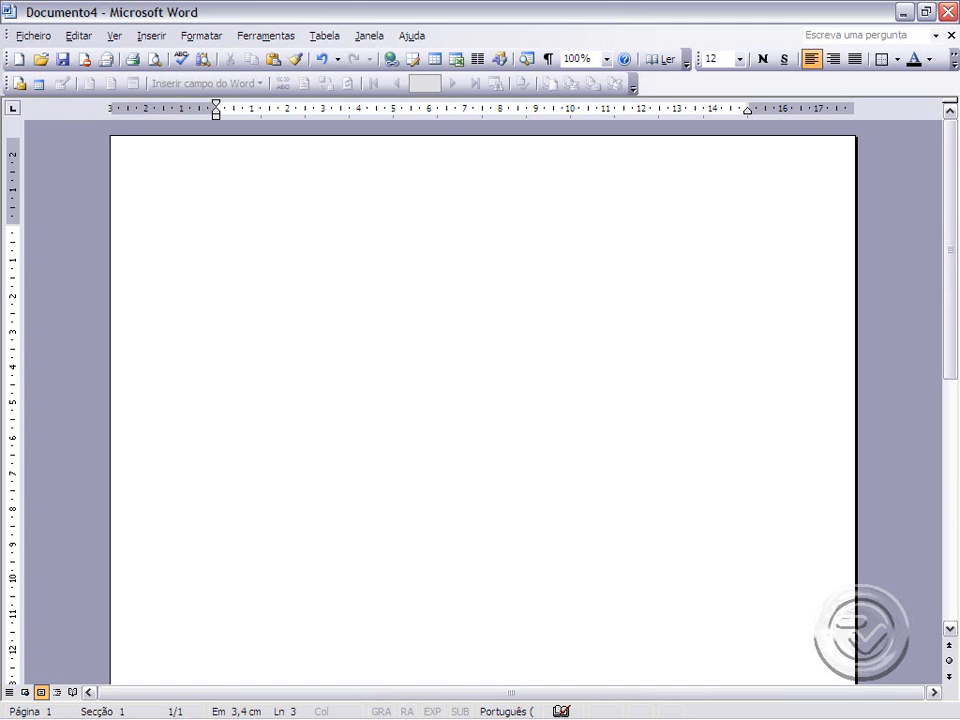
- Set the main document type to Etiquetas and select the Avery A4 e A5 label product C2166 - Autocolante
left_click(20, 86)
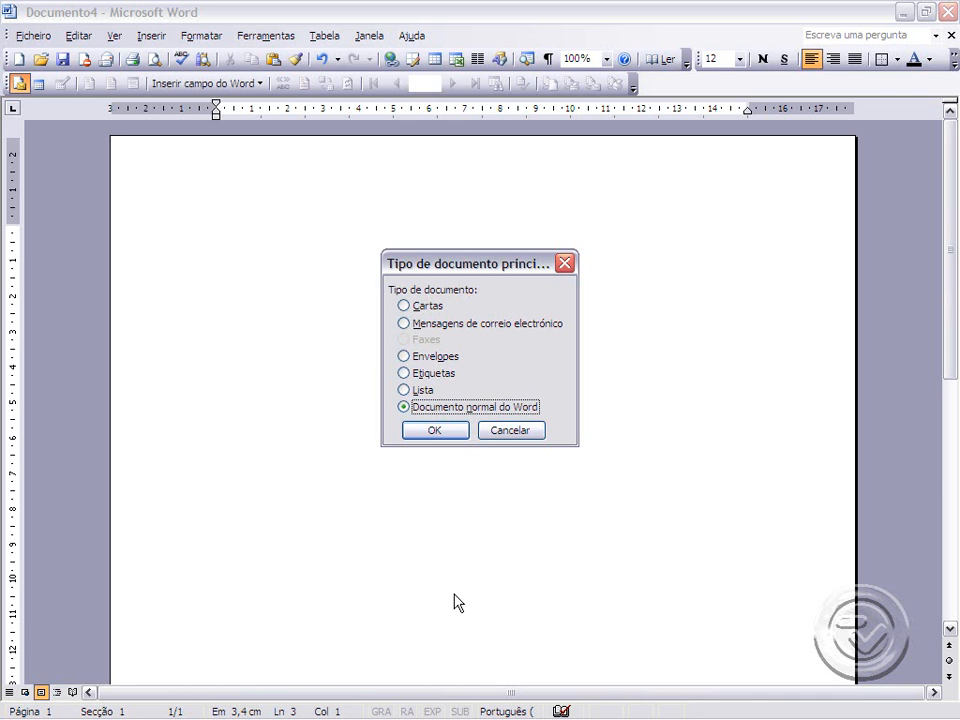
left_click(404, 373)
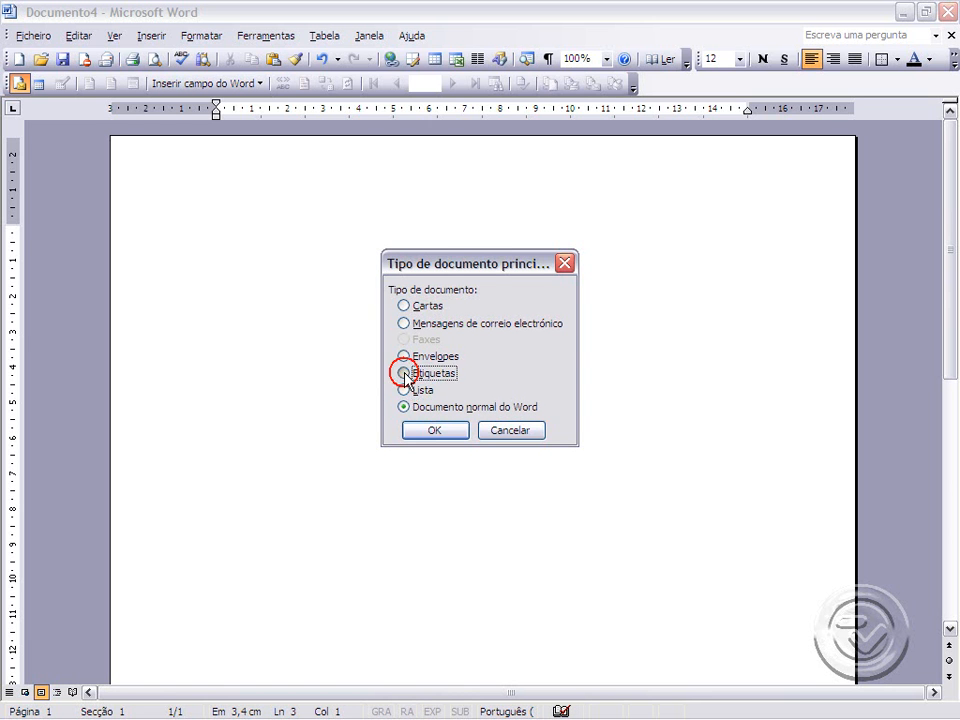
left_click(440, 432)
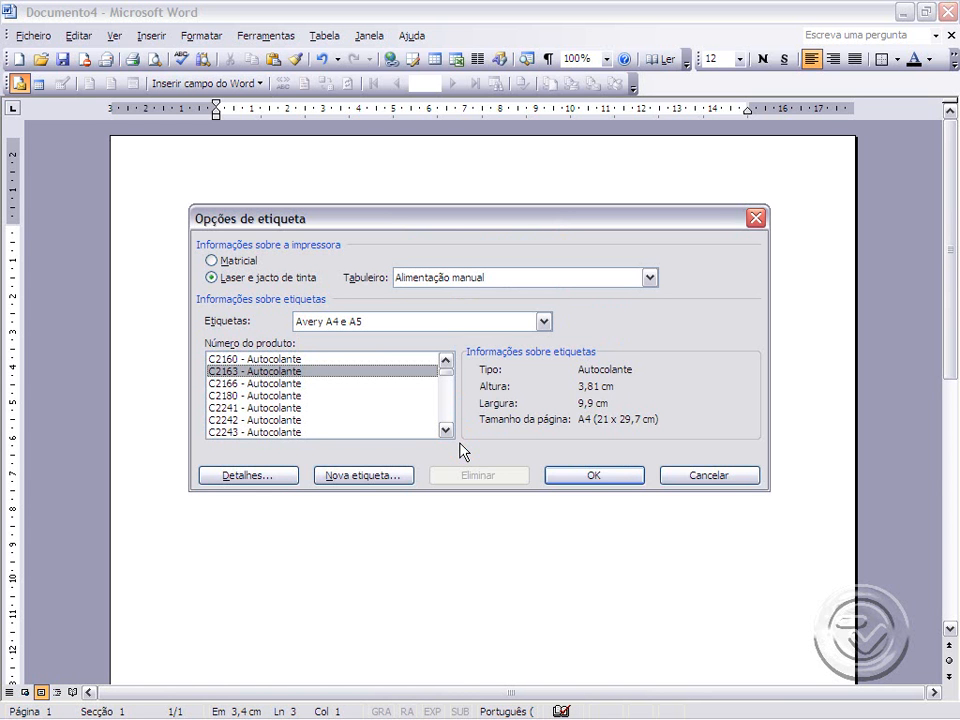
left_click(258, 385)
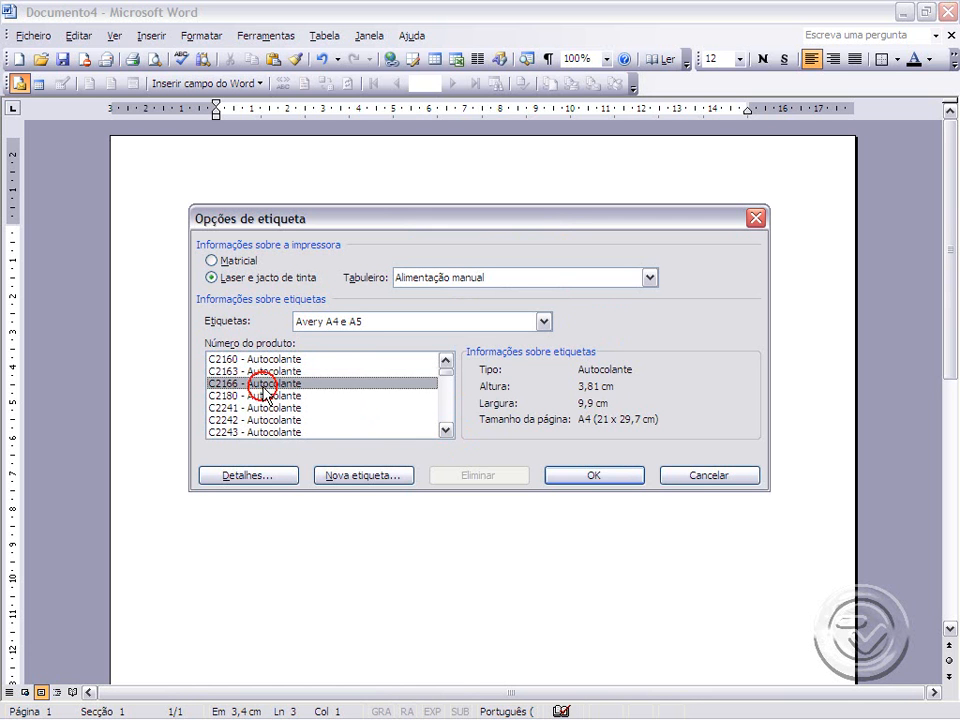
left_click(272, 397)
left_click(278, 409)
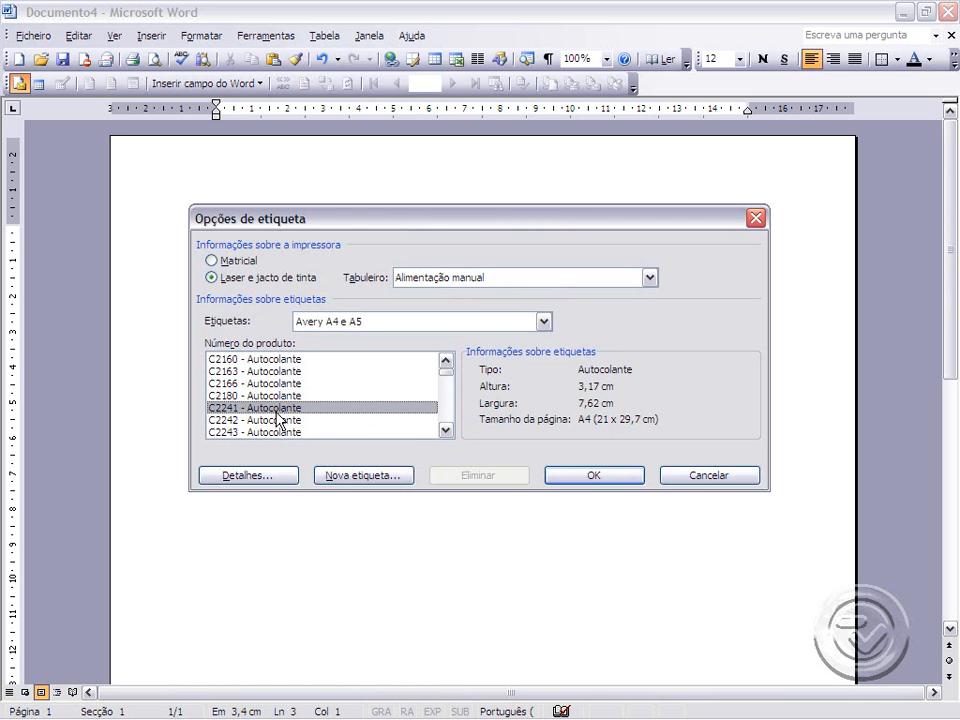
left_click(260, 384)
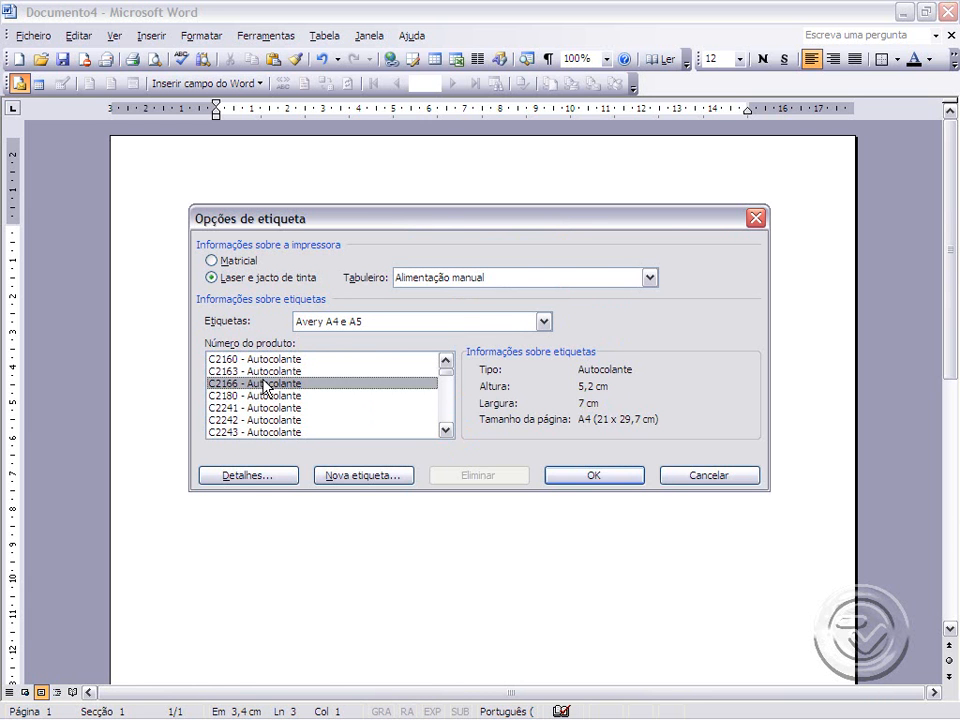
- Review the C2166 label's details and printer tray choices, and apply the label layout, accepting deletion of the document's current content
left_click(255, 478)
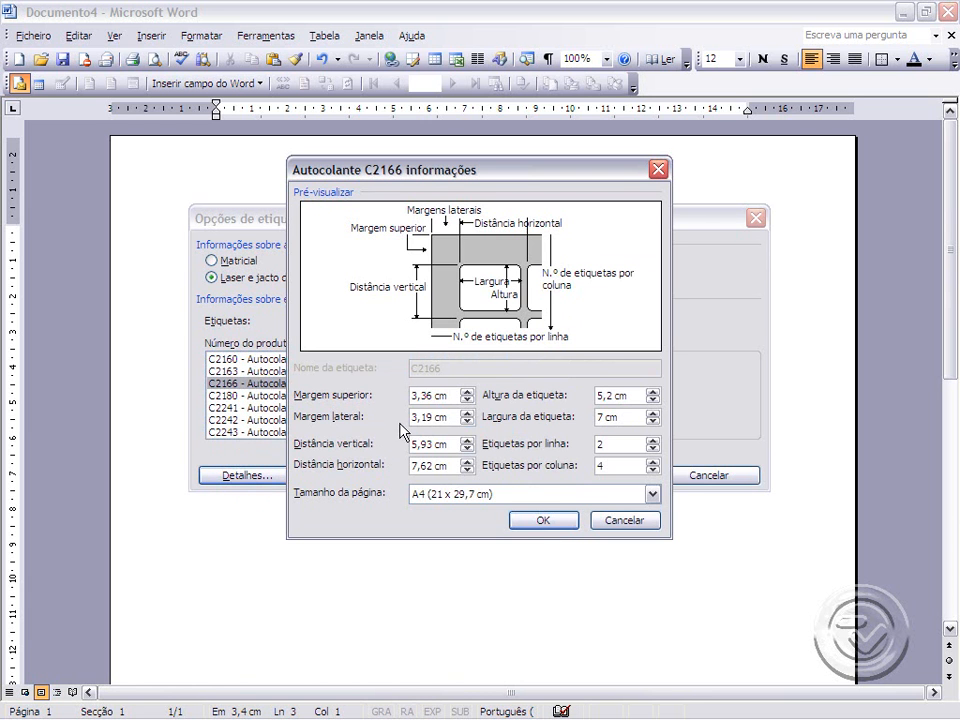
left_click(543, 521)
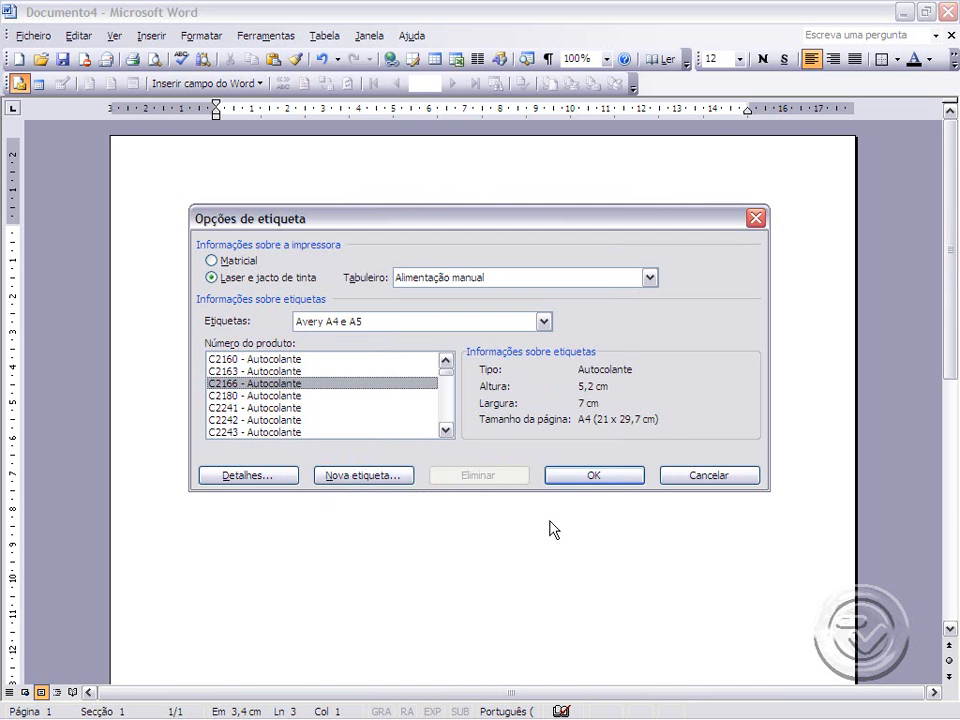
left_click(650, 278)
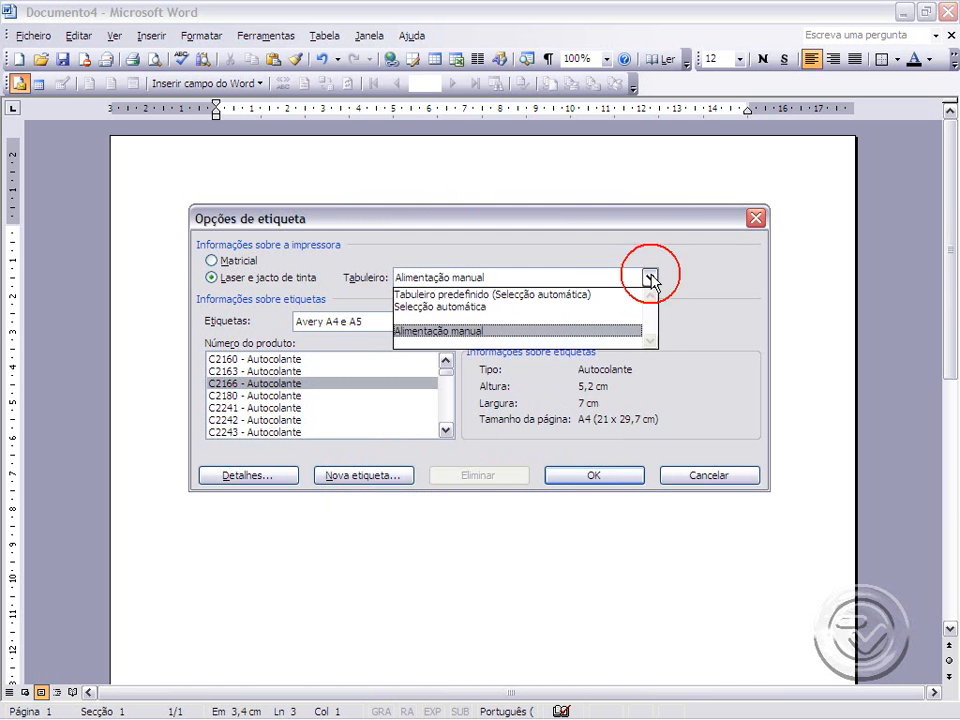
left_click(650, 279)
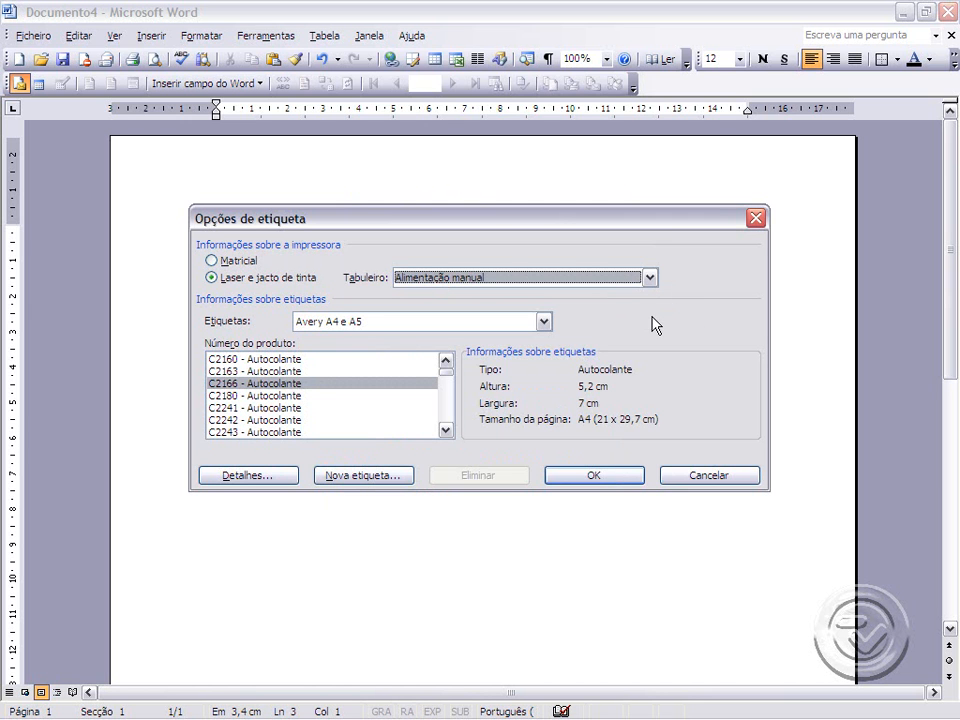
left_click(598, 476)
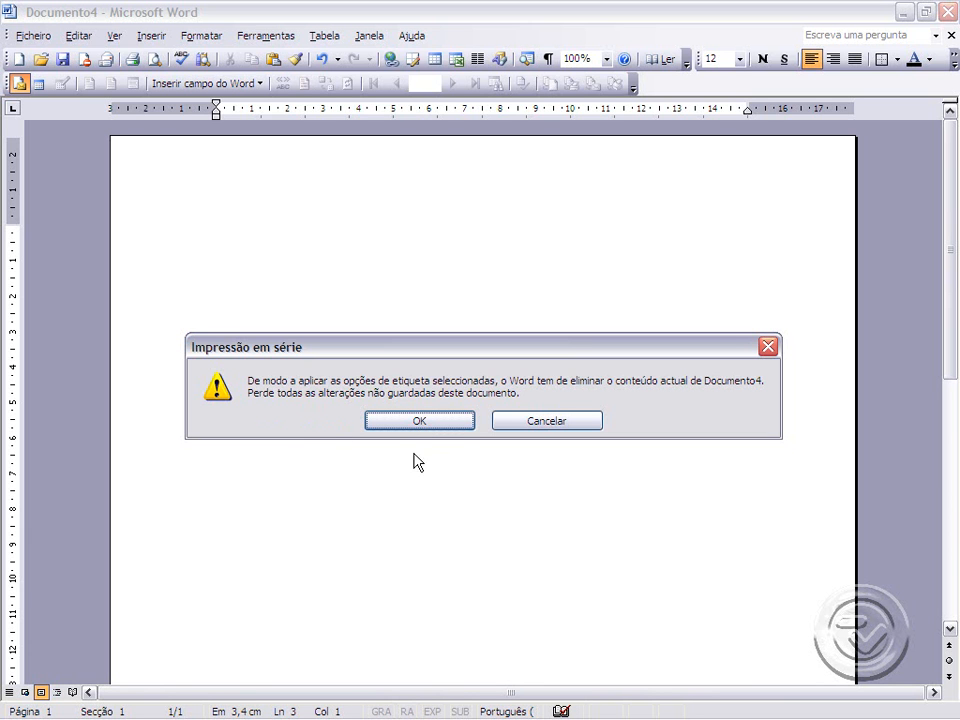
left_click(425, 425)
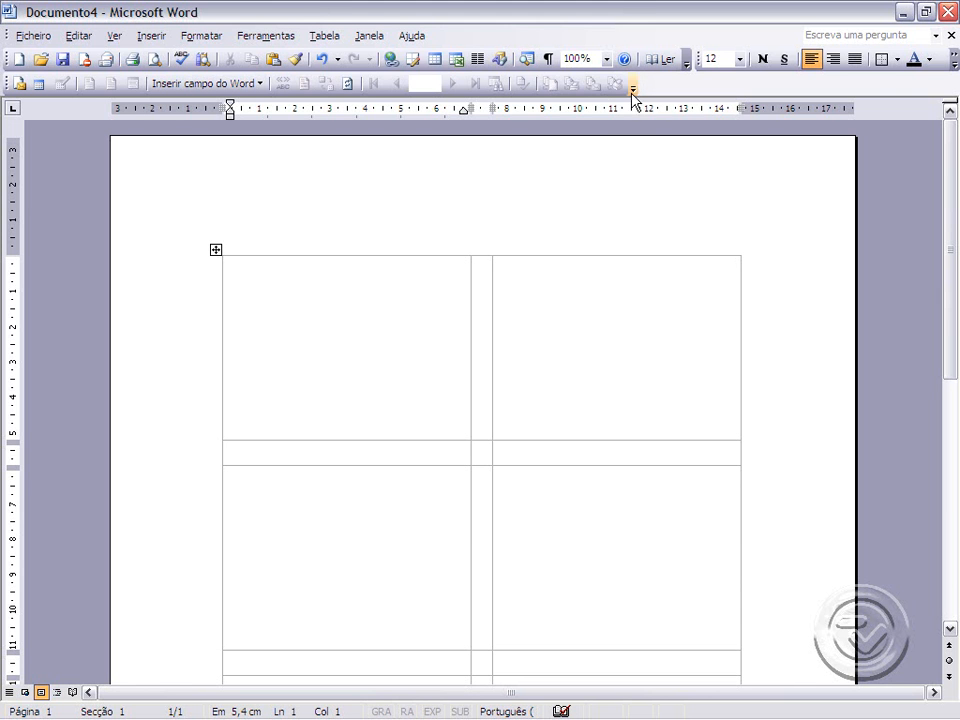
- Attach the dados_2$ table with first-row column headers as the data source, and open the dialog for inserting merge fields
left_click(40, 88)
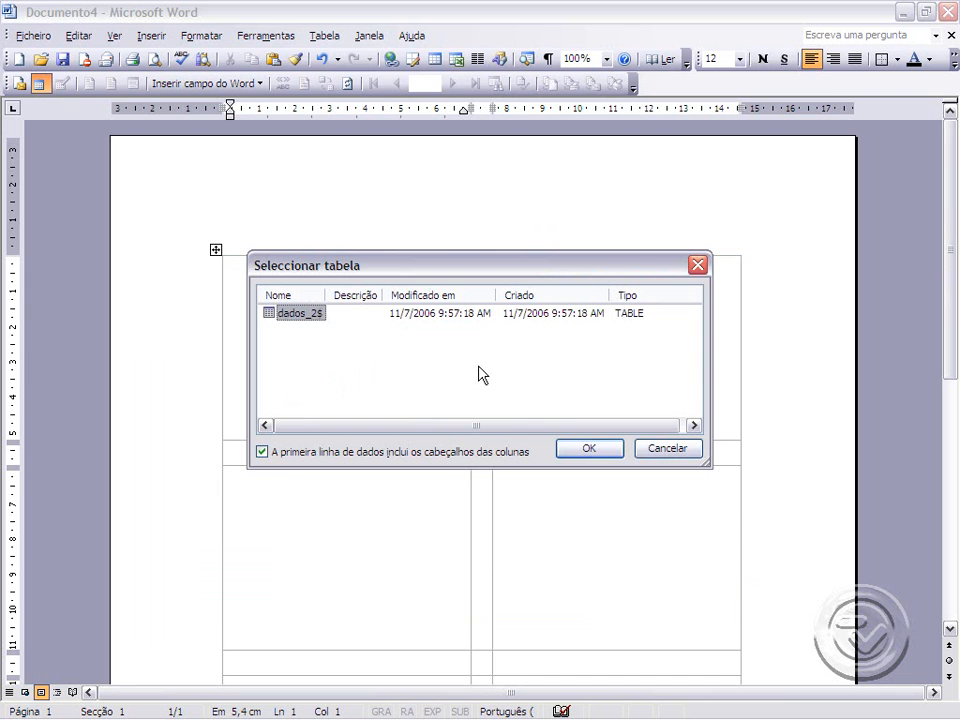
left_click(592, 452)
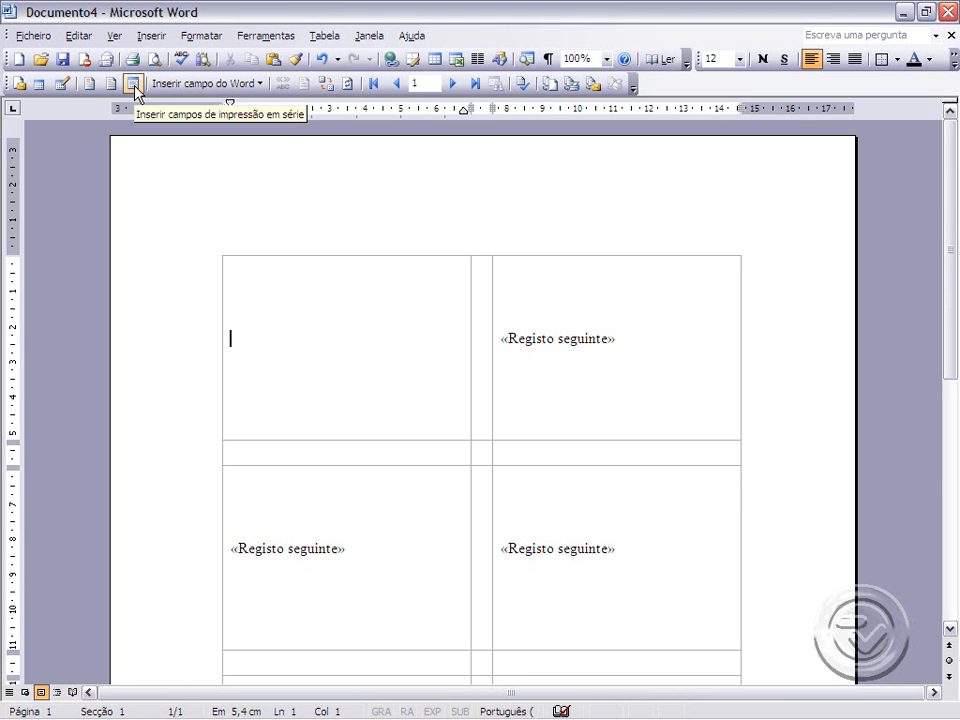
left_click(133, 86)
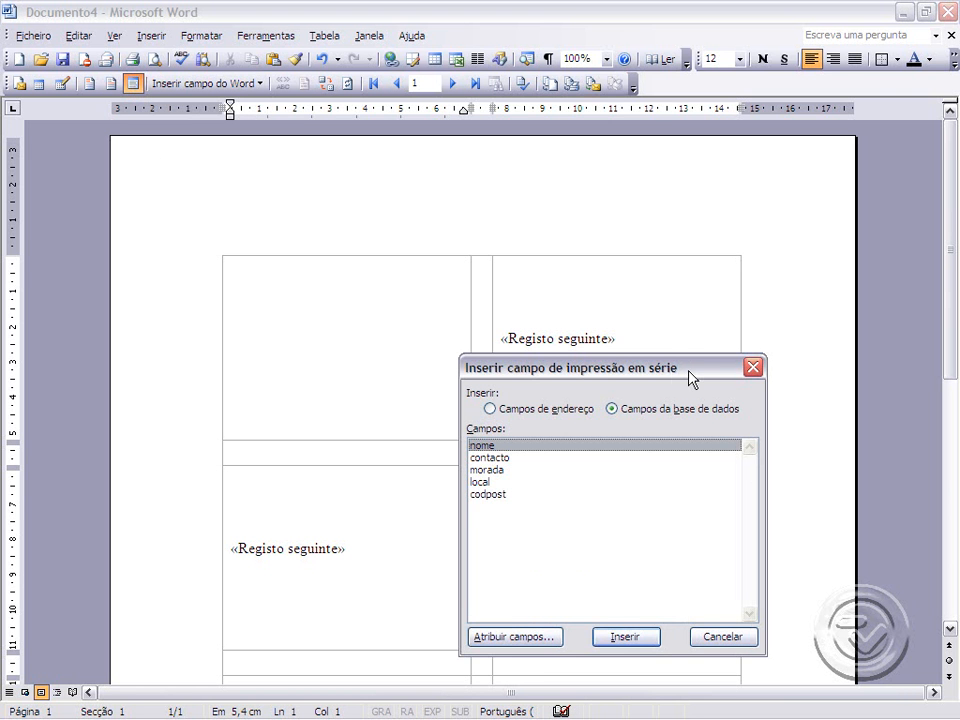
left_click_drag(690, 378, 733, 373)
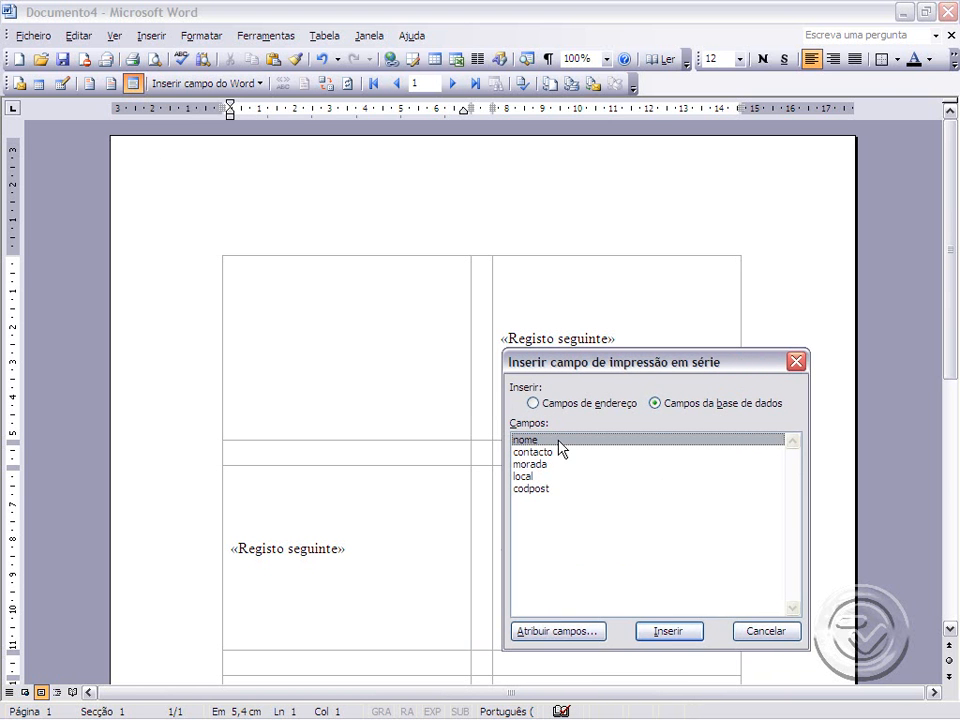
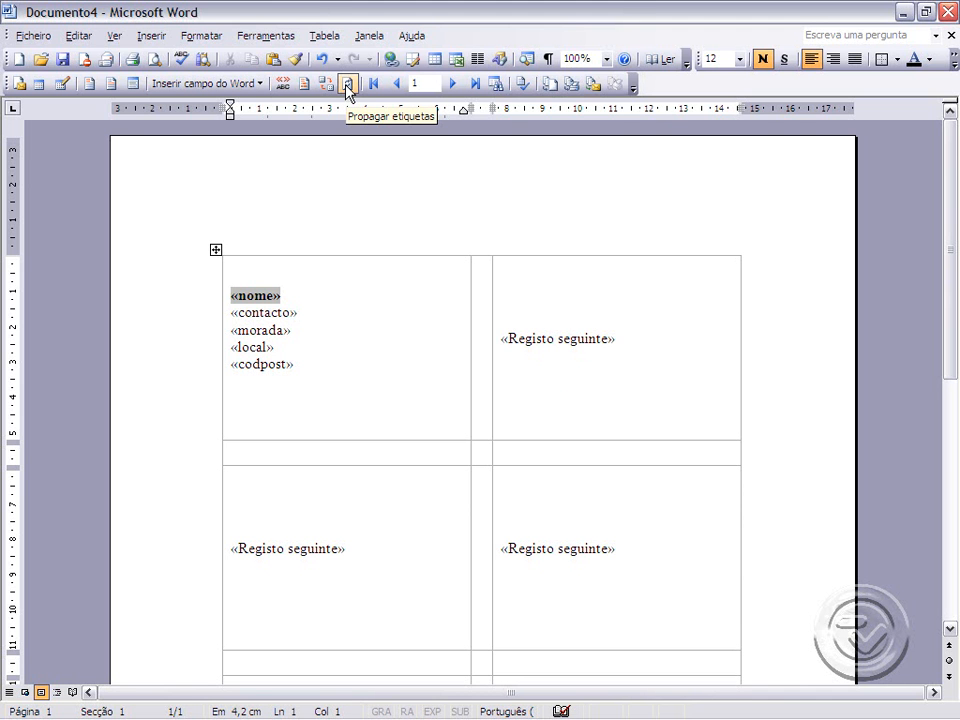
- Propagate the first label's merge fields to all the other labels on the page
left_click(348, 86)
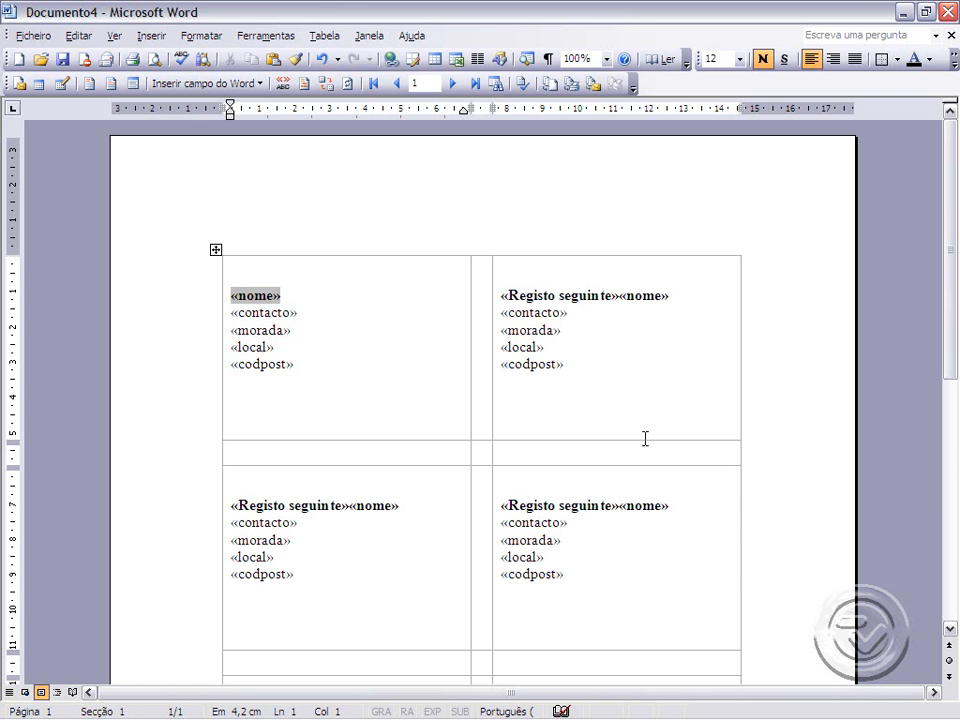
scroll(596, 588, "down", 3)
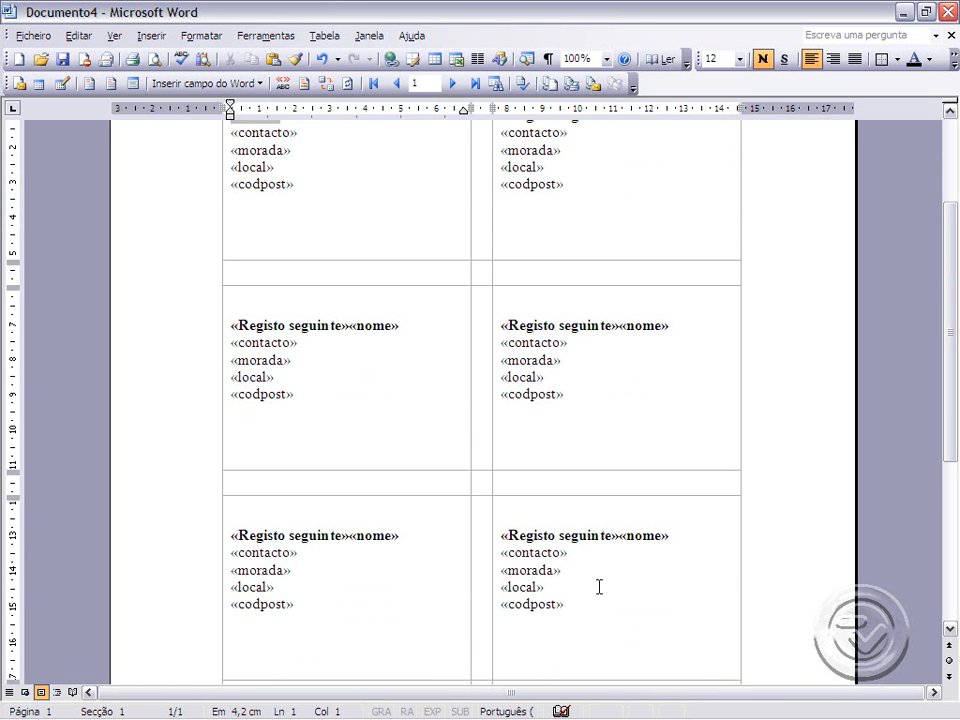
scroll(598, 586, "up", 1)
scroll(599, 587, "up", 2)
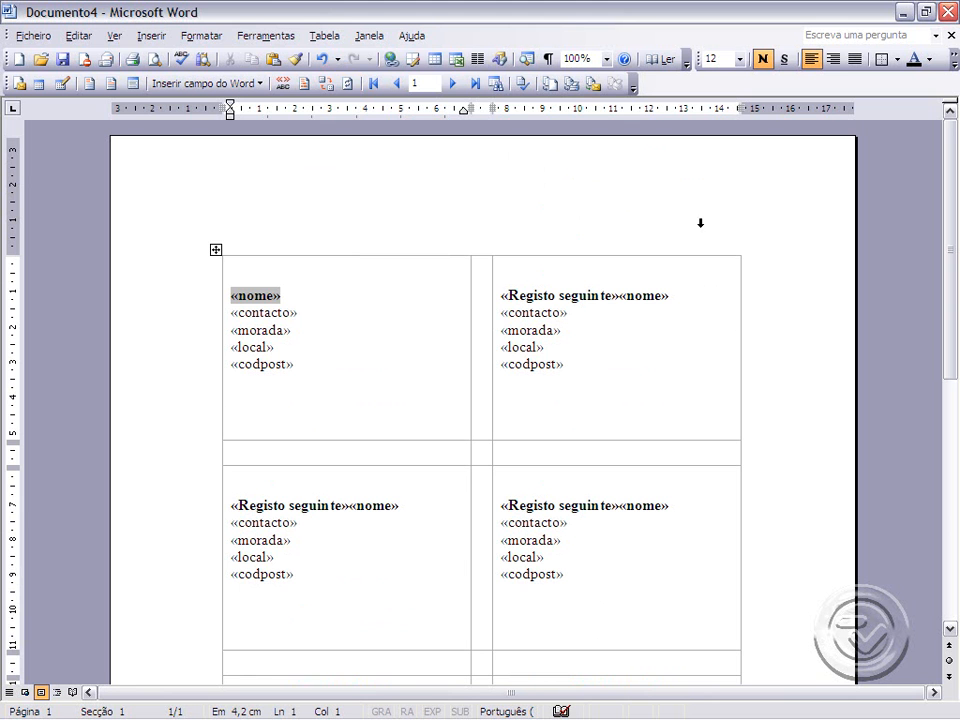
- Preview the labels with the merged client data and look through the page
left_click(285, 84)
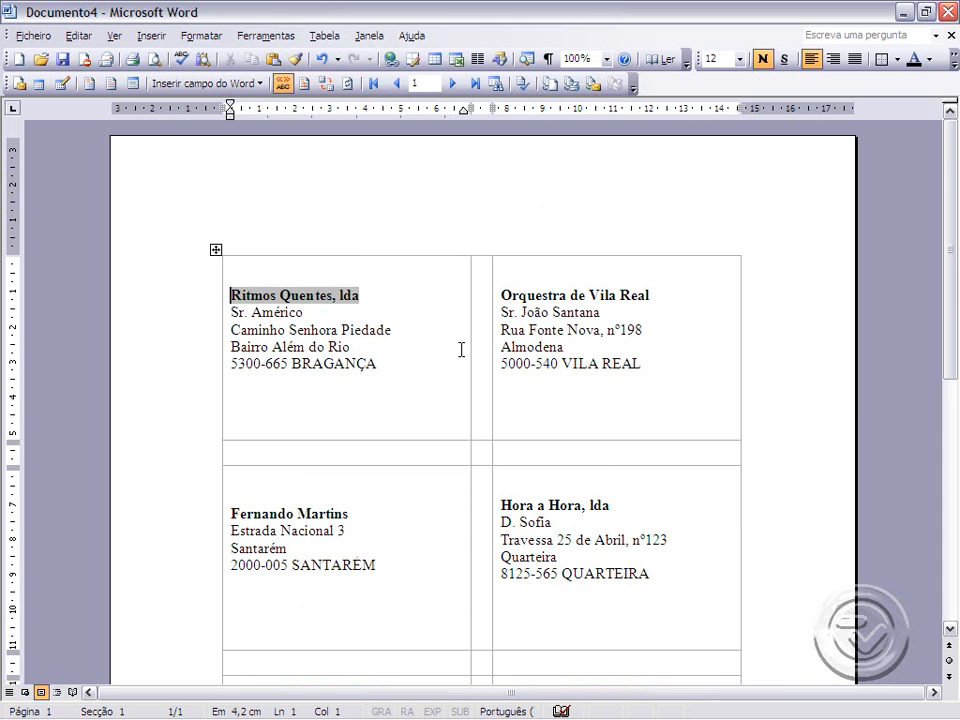
scroll(458, 368, "down", 8)
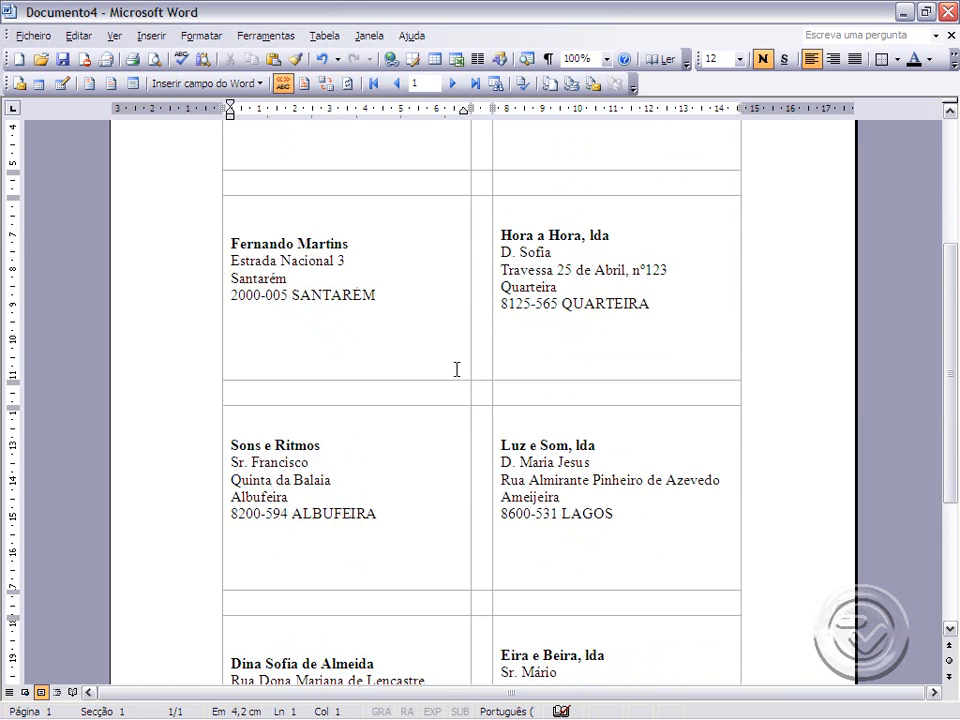
scroll(449, 380, "up", 8)
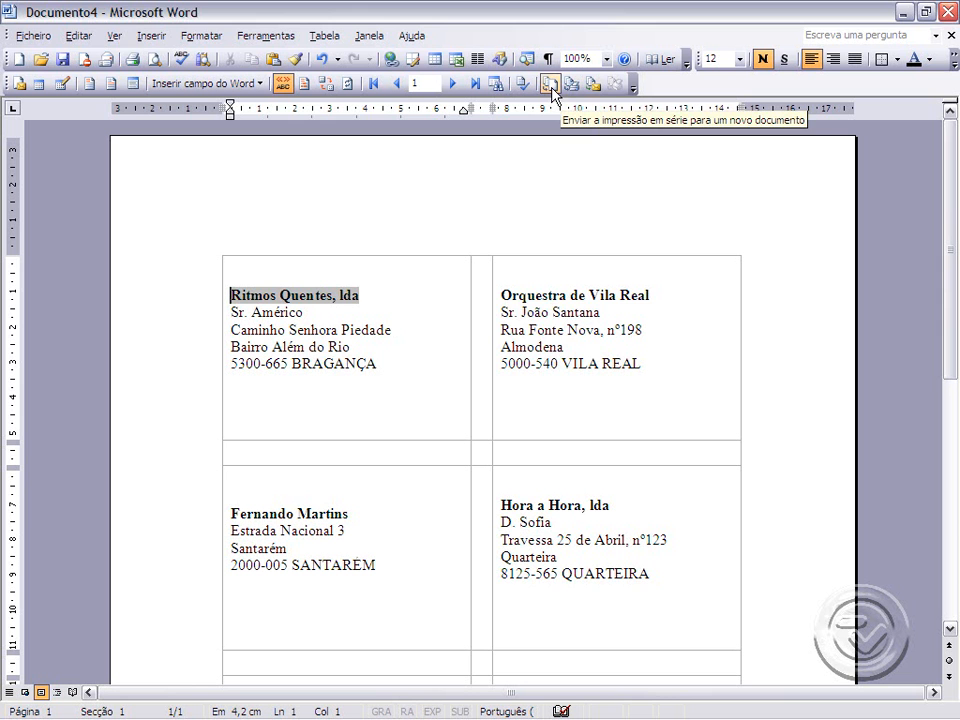
- Merge all records (Todos) into a new document and look through the labels on all its pages
left_click(550, 86)
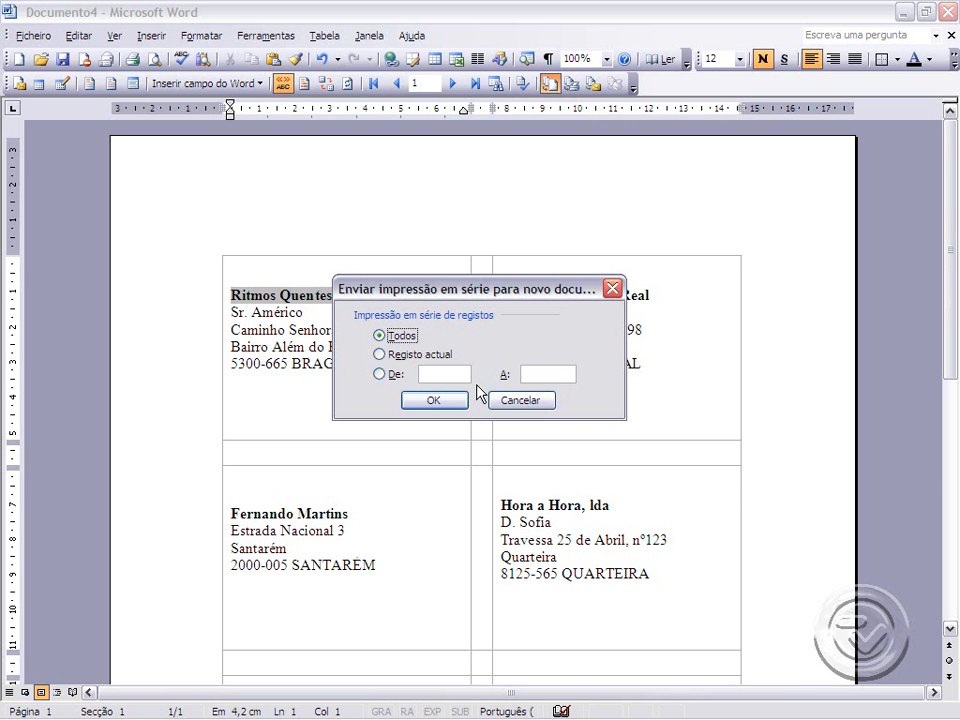
left_click(433, 401)
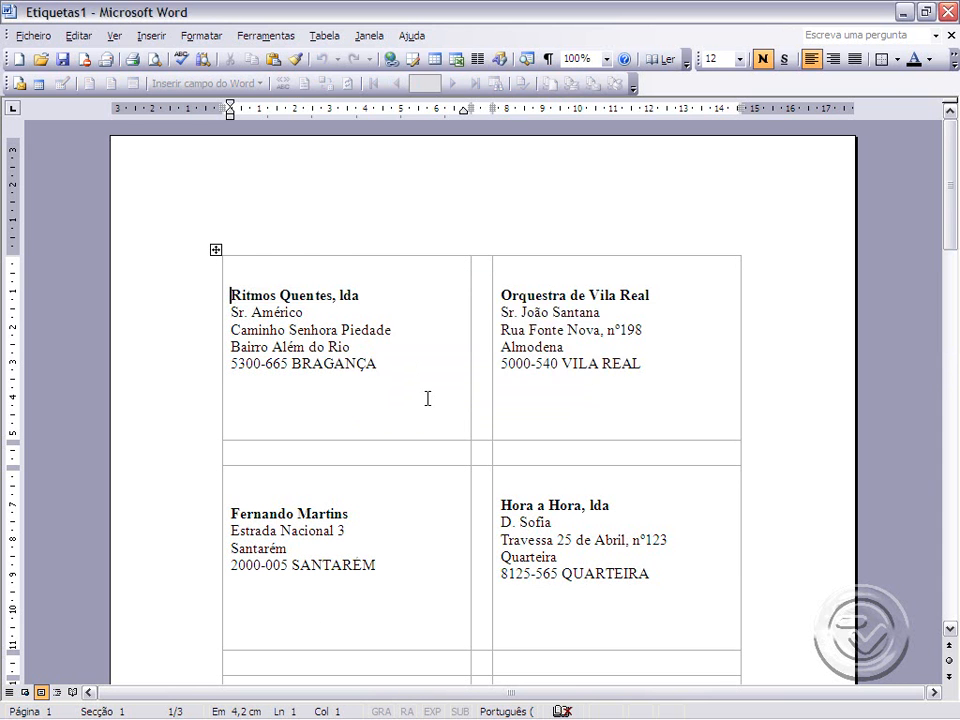
scroll(430, 398, "down", 5)
scroll(431, 406, "down", 15)
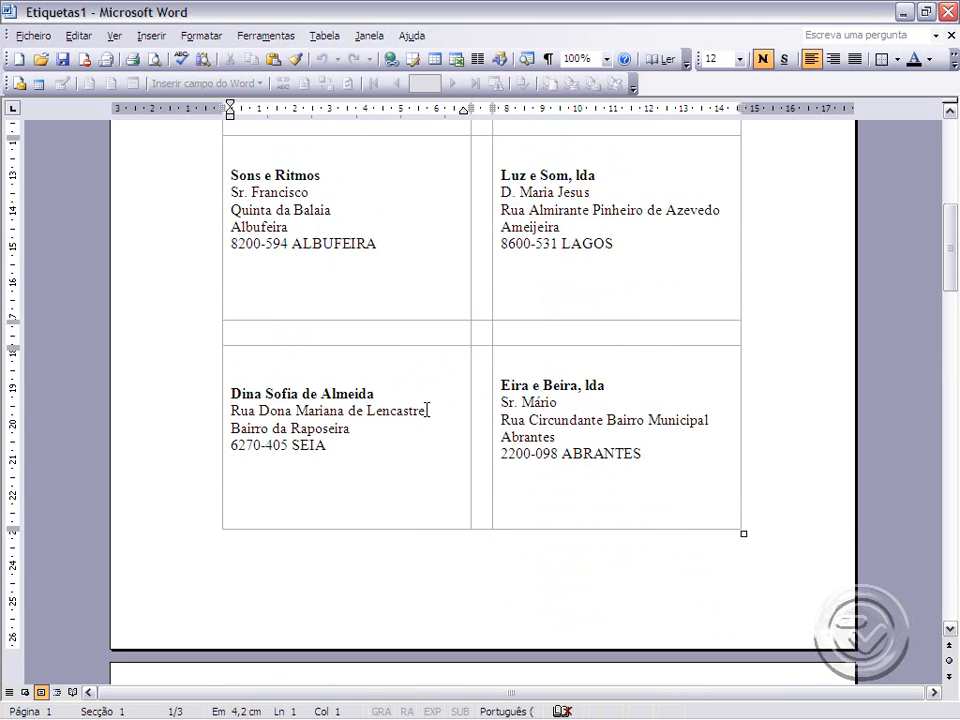
scroll(424, 411, "down", 15)
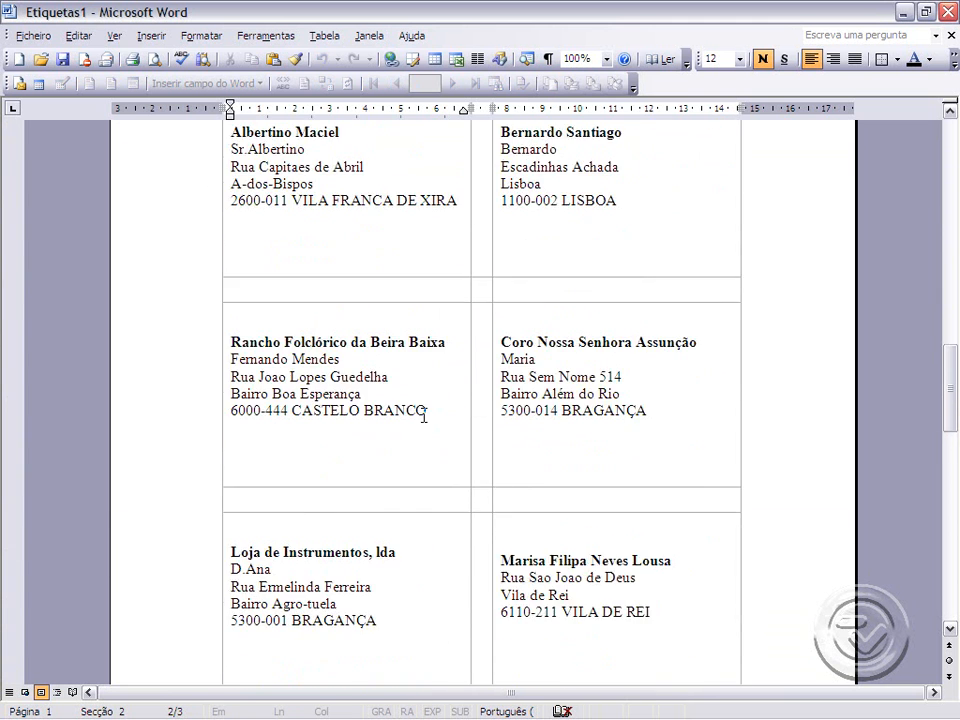
scroll(421, 418, "down", 7)
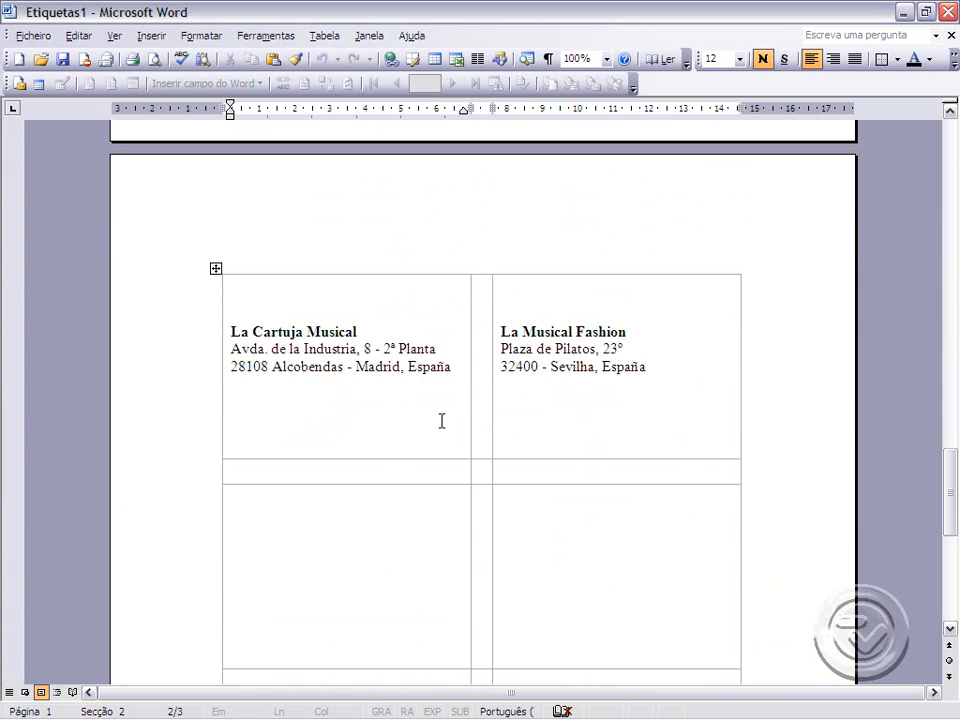
scroll(441, 421, "up", 12)
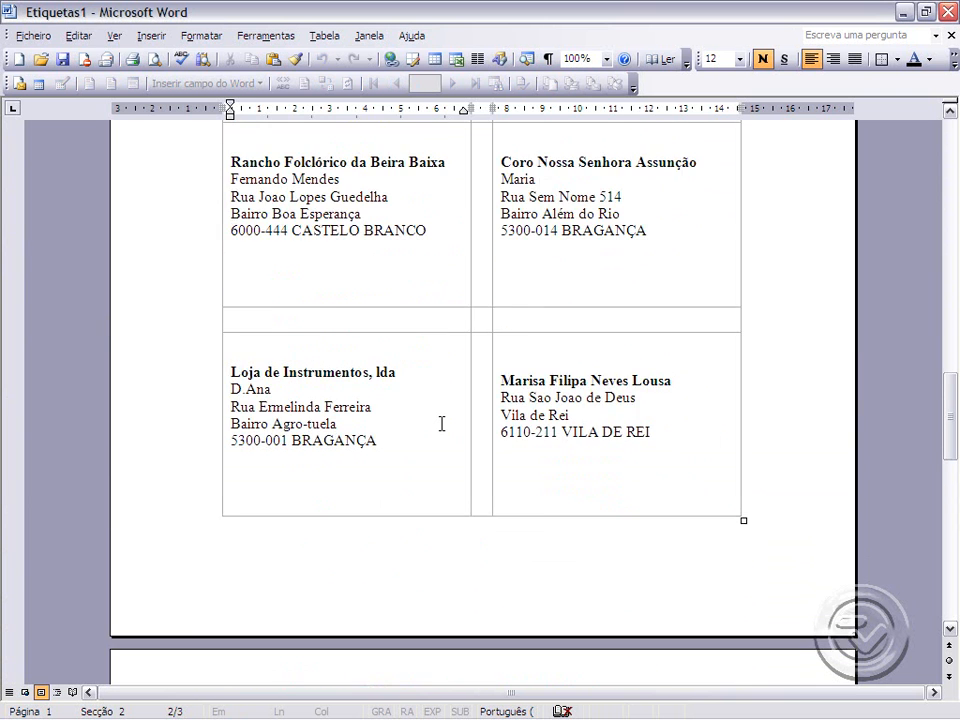
scroll(441, 424, "up", 18)
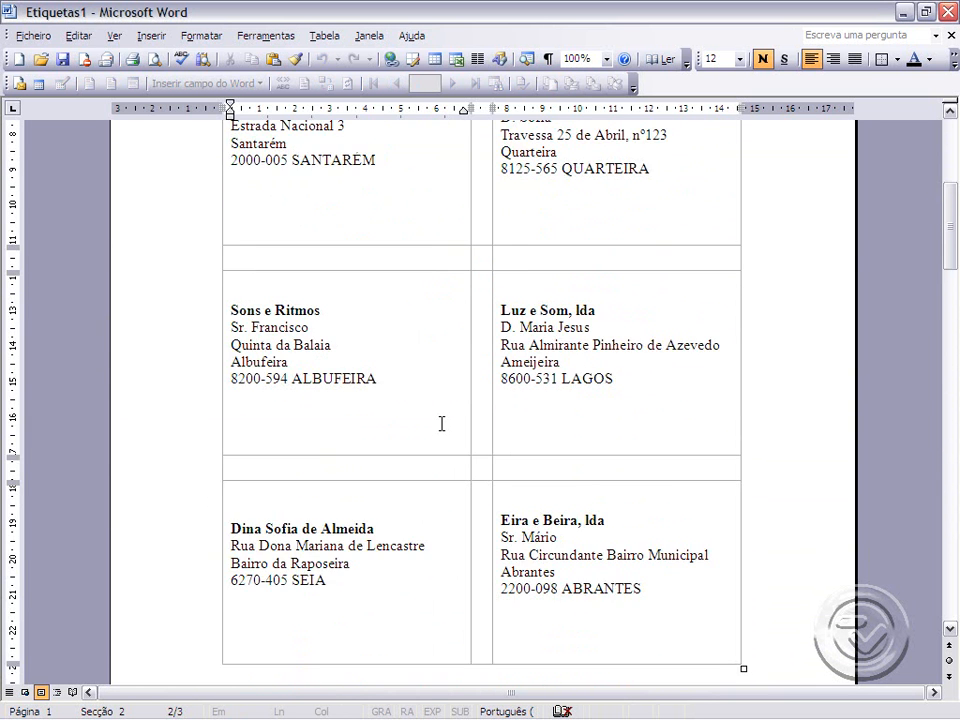
scroll(441, 424, "up", 3)
- Close the merged Etiquetas1 document without saving it
left_click(33, 35)
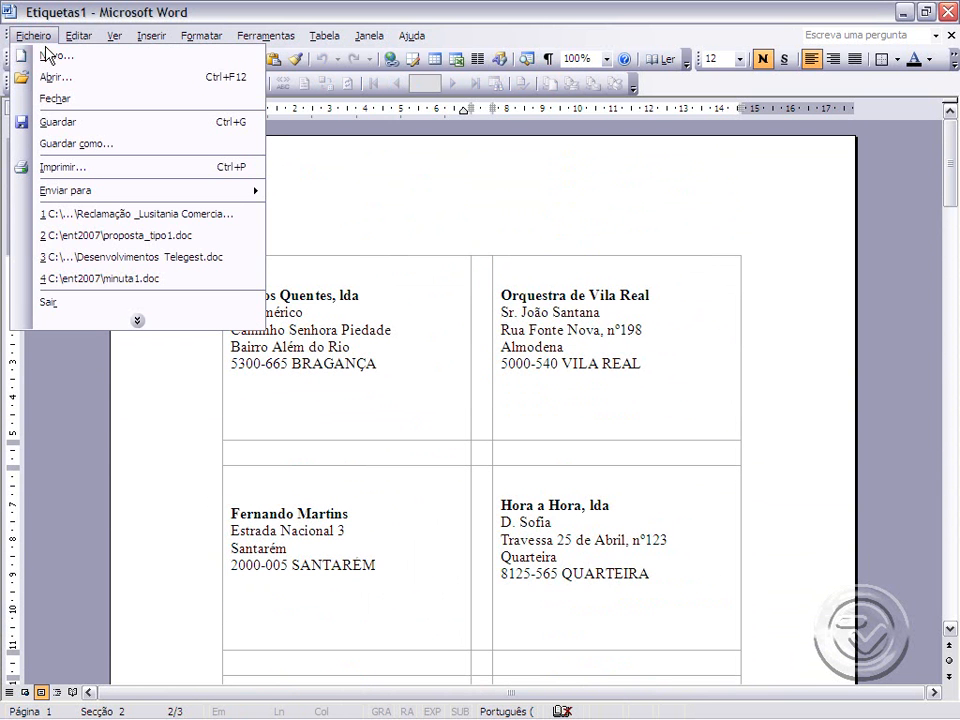
left_click(58, 108)
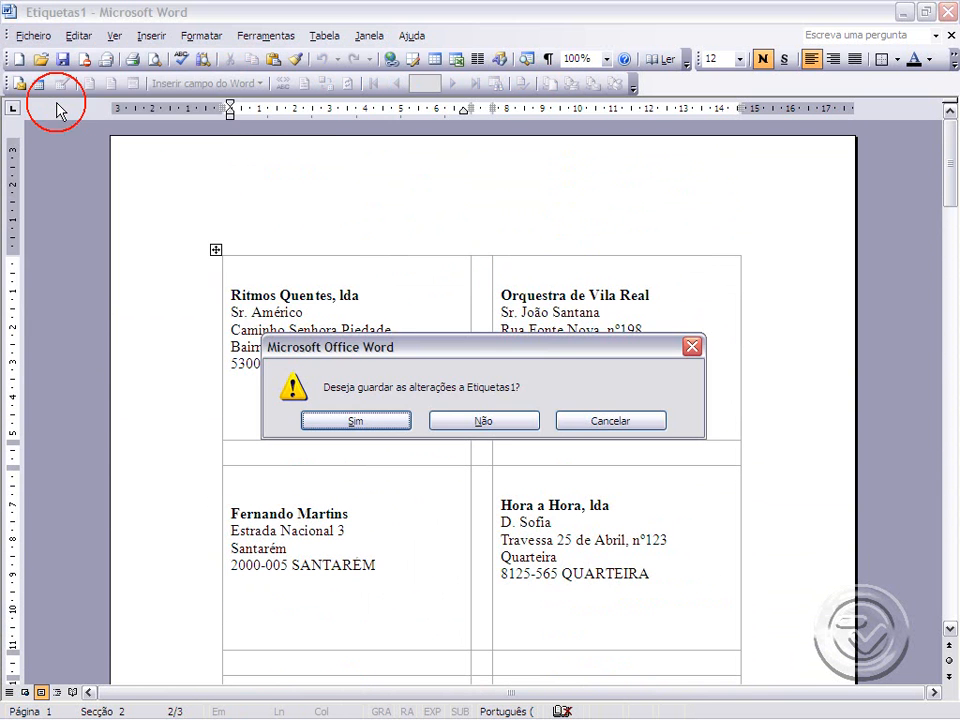
left_click(505, 424)
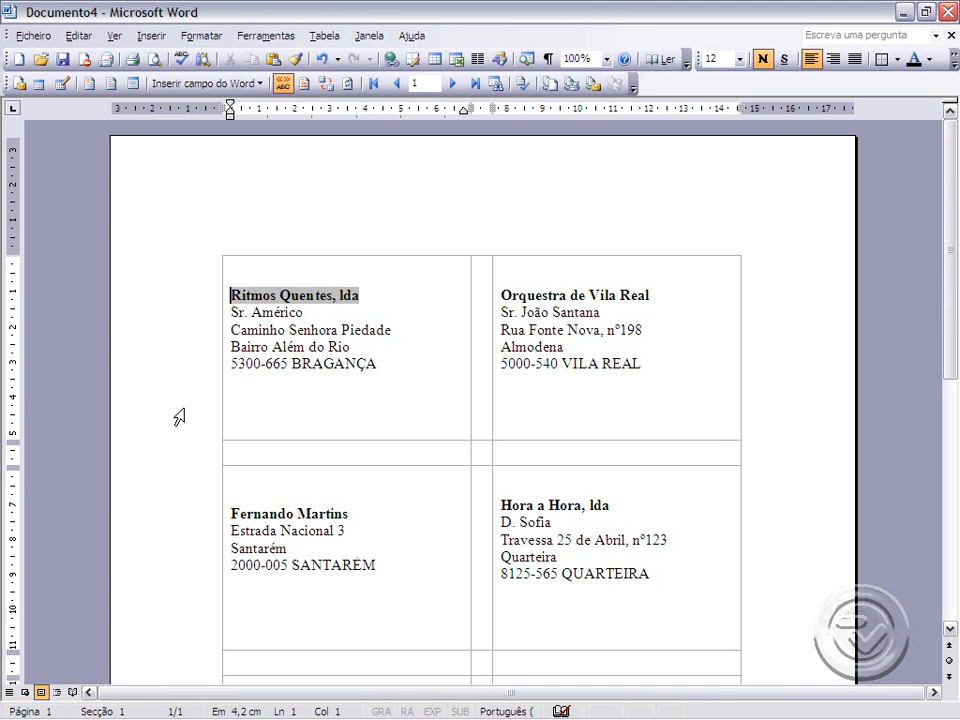
- Turn off the merged data preview so the labels show their field names, and switch to Documento3
left_click(285, 85)
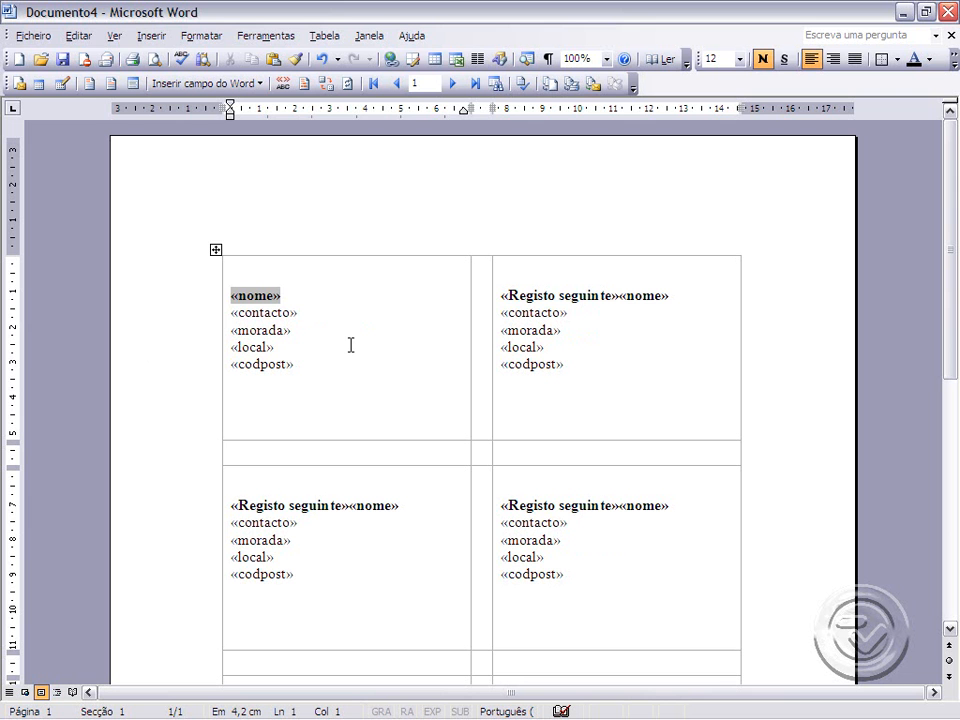
key("ctrl+F6")
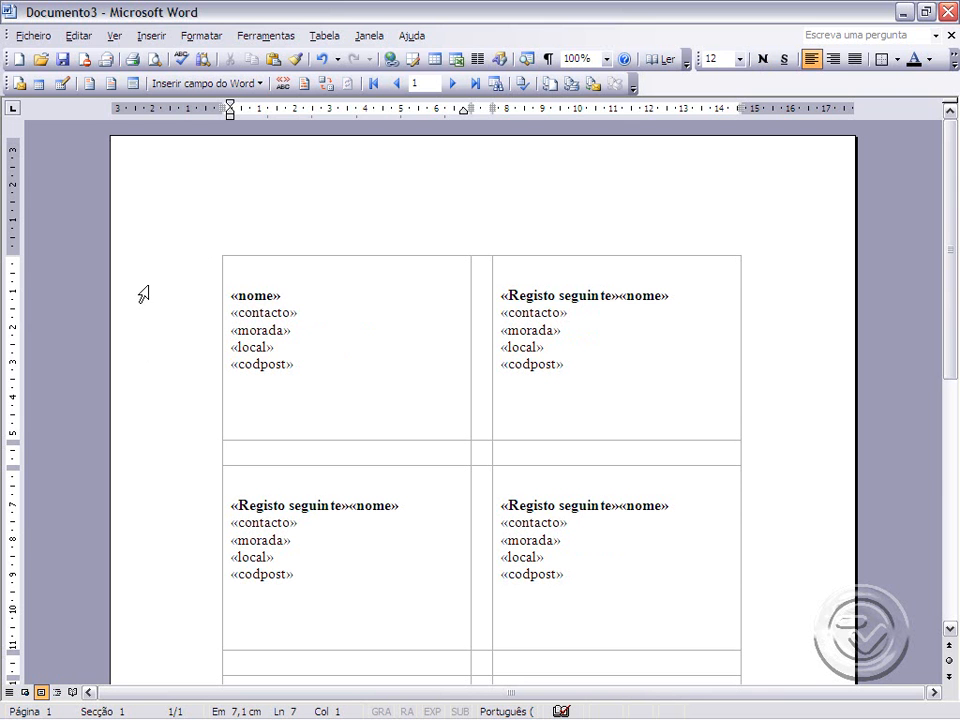
- Save the label document as etiquetas_tipo1.doc in the ENT2007 folder
key("F12")
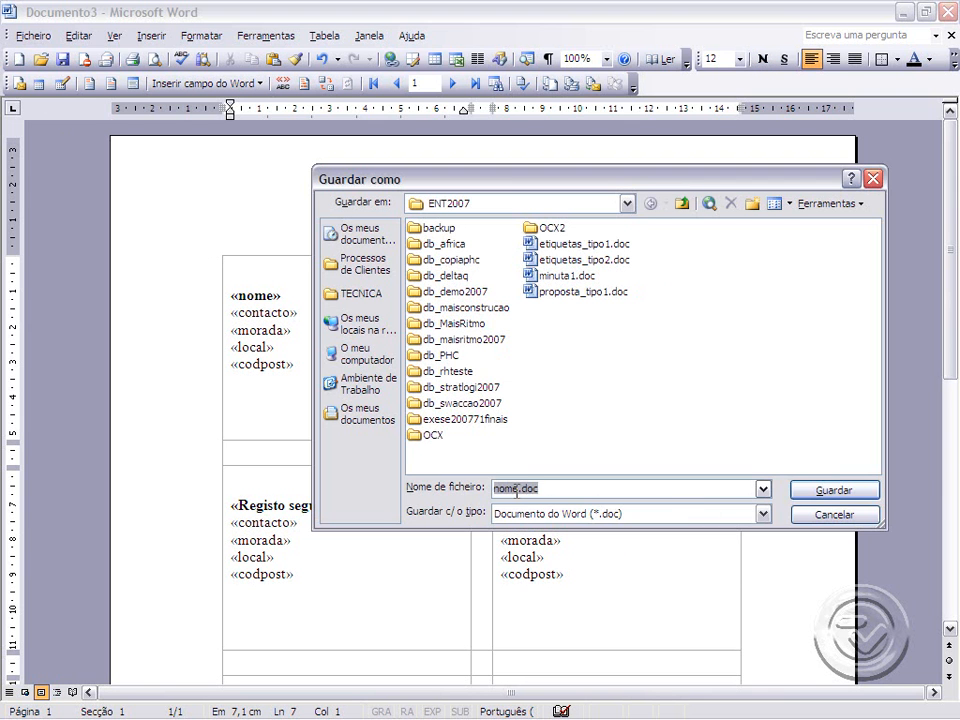
left_click_drag(517, 488, 486, 486)
type("etiquetas_tipo")
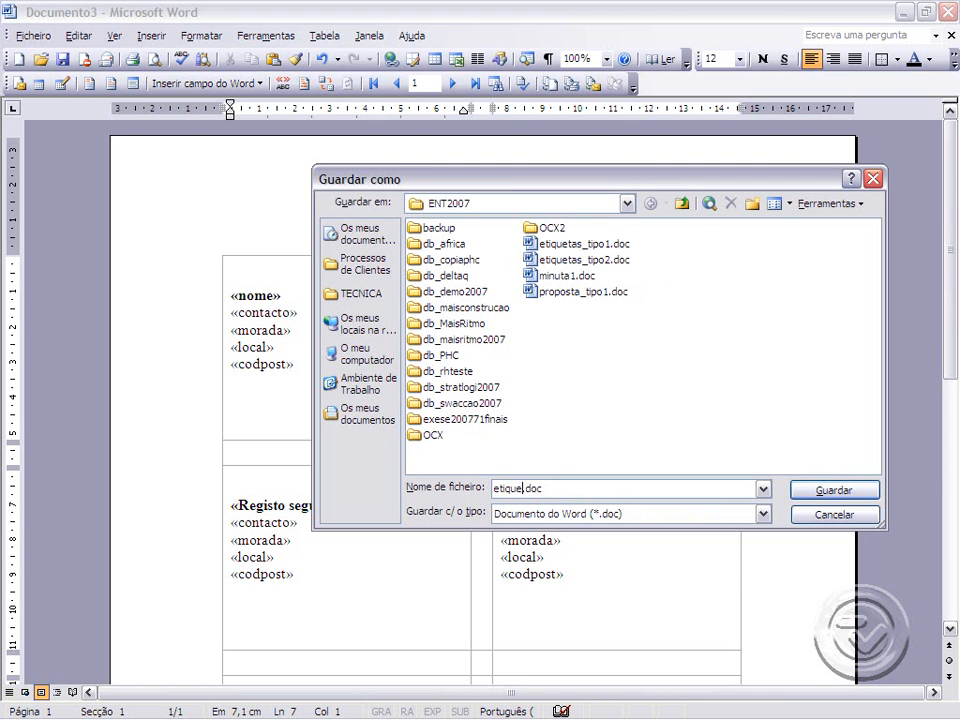
type("1")
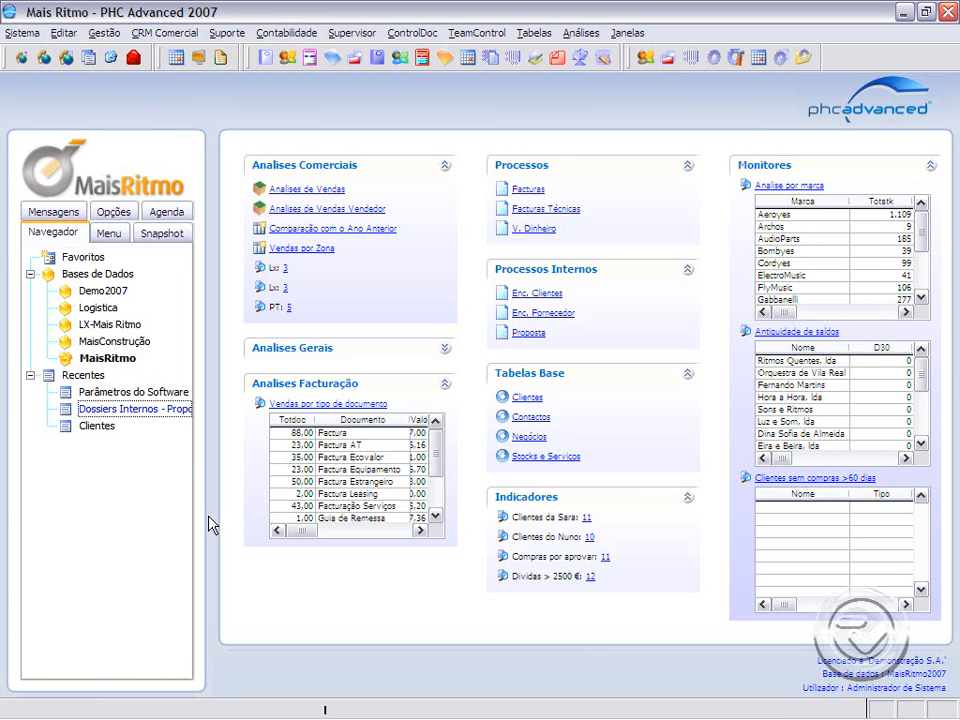
- Switch to PHC Advanced and view the Directoria para ficheiro temporário parameter under Processador de Texto in the Parâmetros do Software
left_click(158, 392)
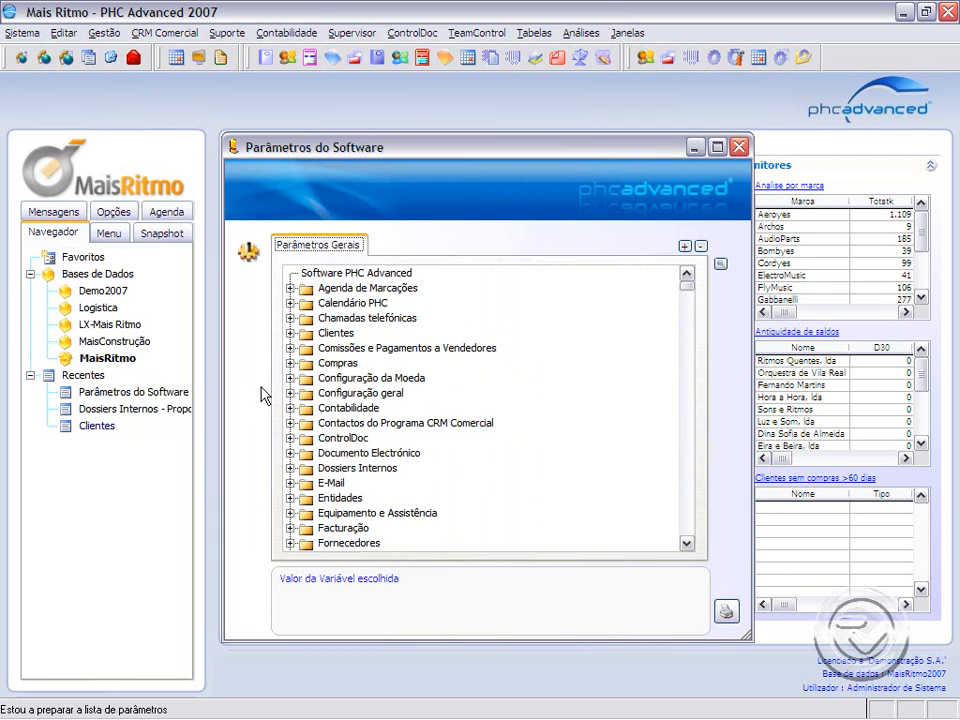
left_click(686, 477)
left_click(686, 477)
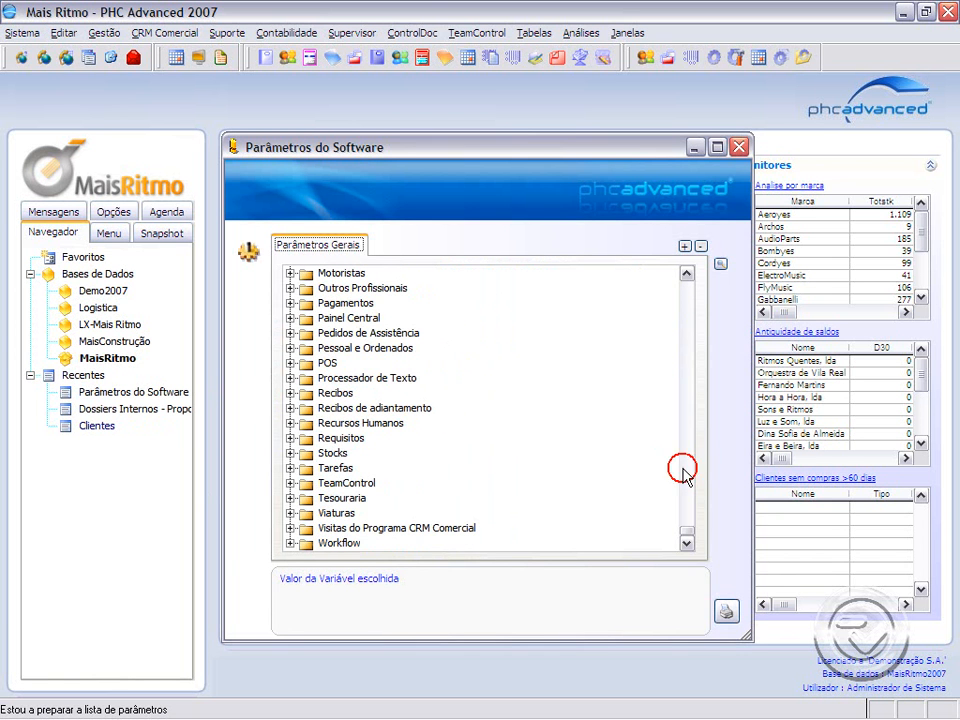
left_click(373, 380)
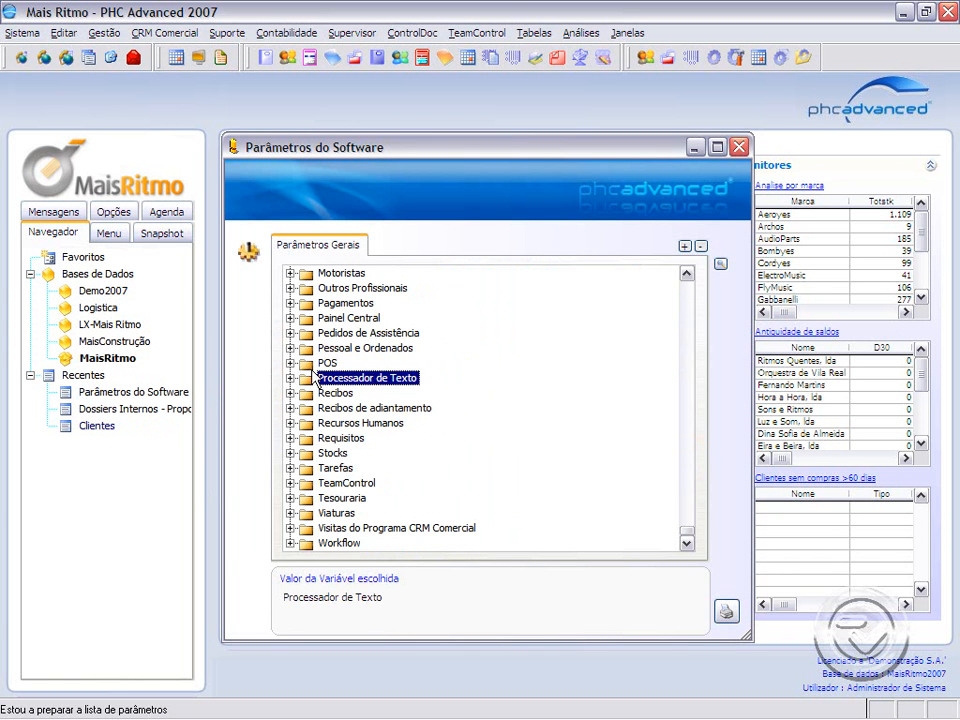
left_click(290, 378)
left_click(392, 395)
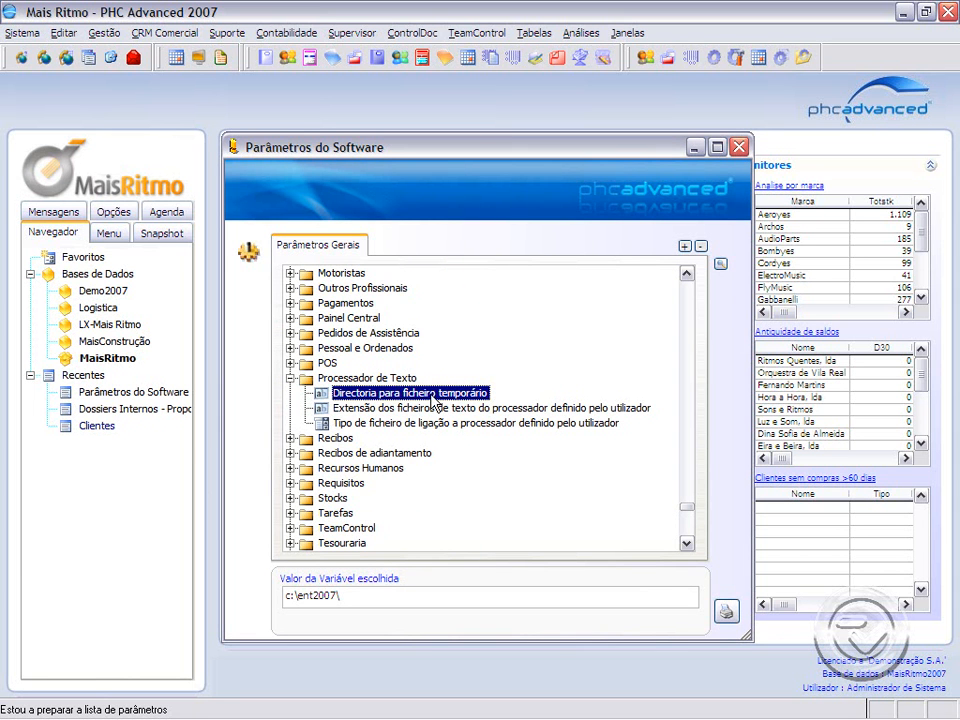
- Check the word processor's file extension and link file type parameters, review the available link types, and close the software parameters
left_click(521, 410)
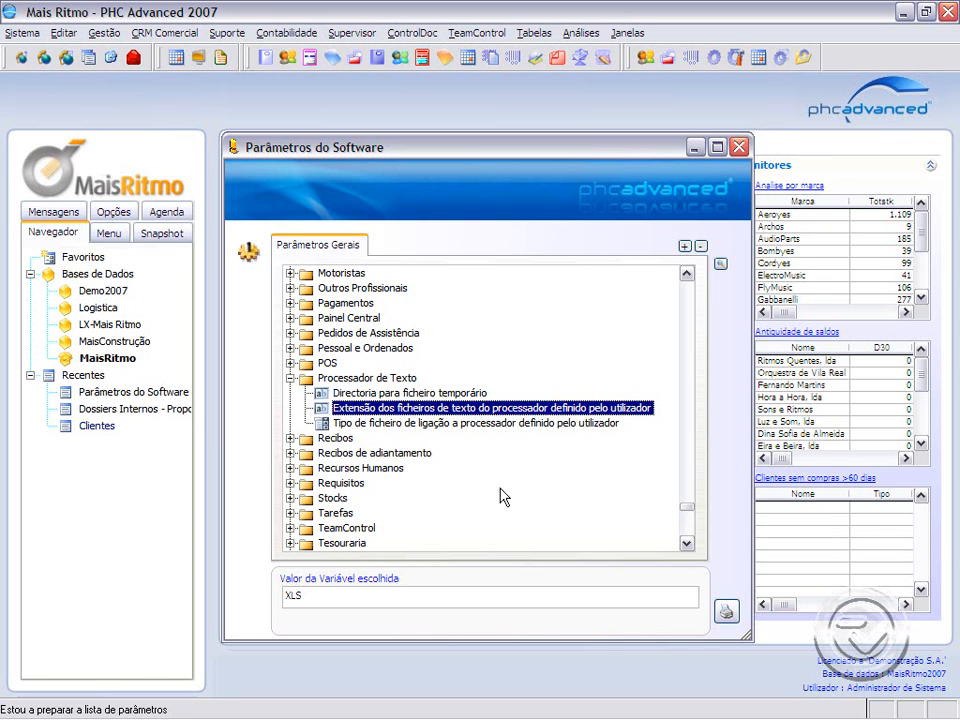
left_click(309, 598)
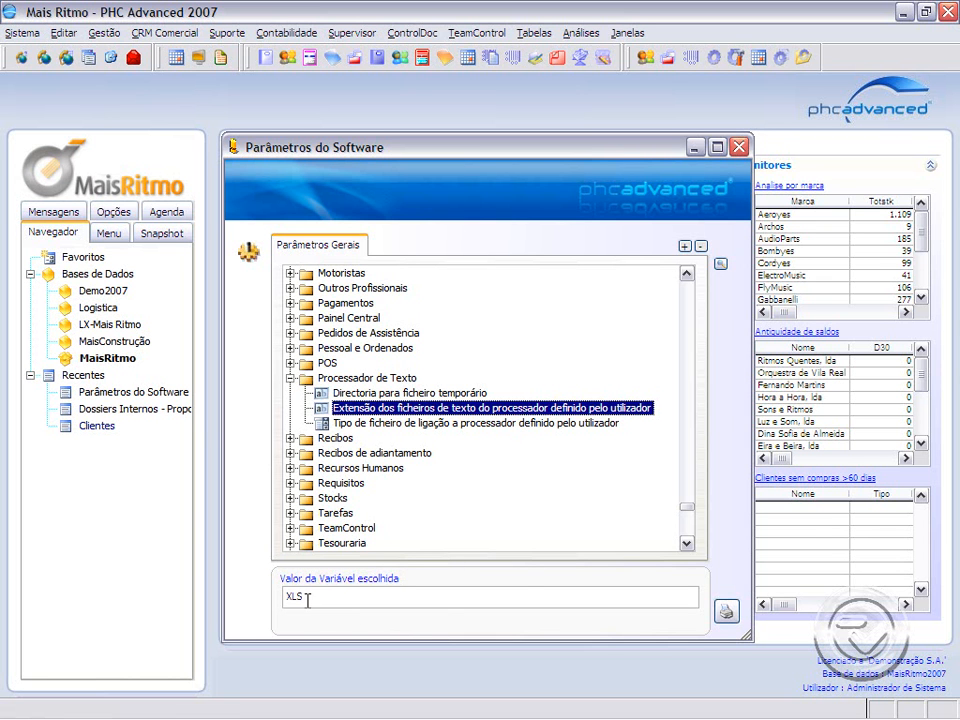
left_click(557, 424)
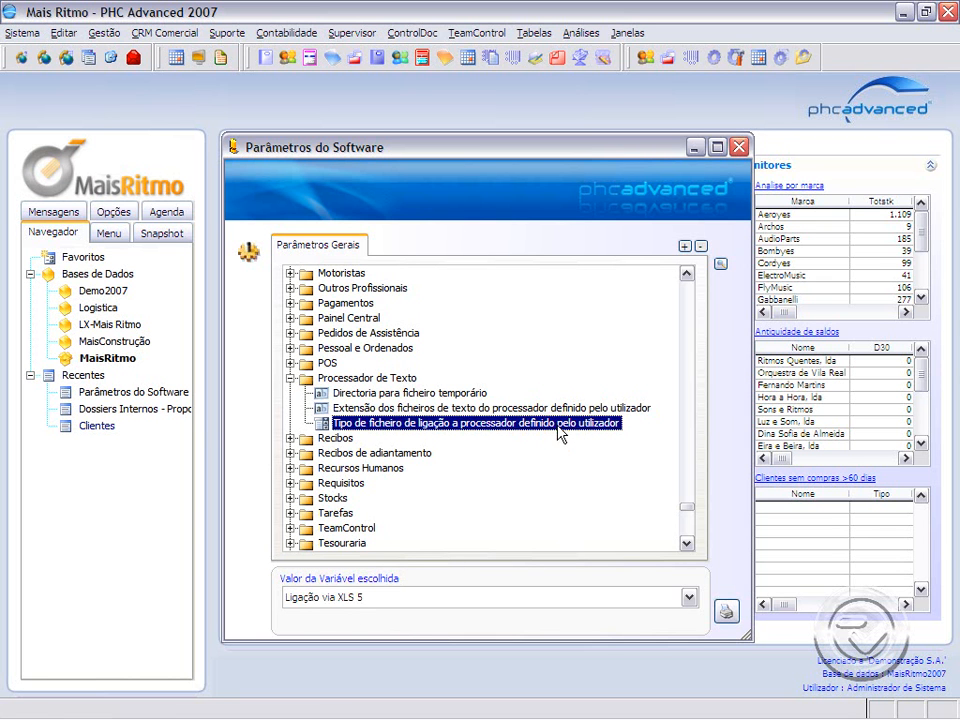
left_click(606, 597)
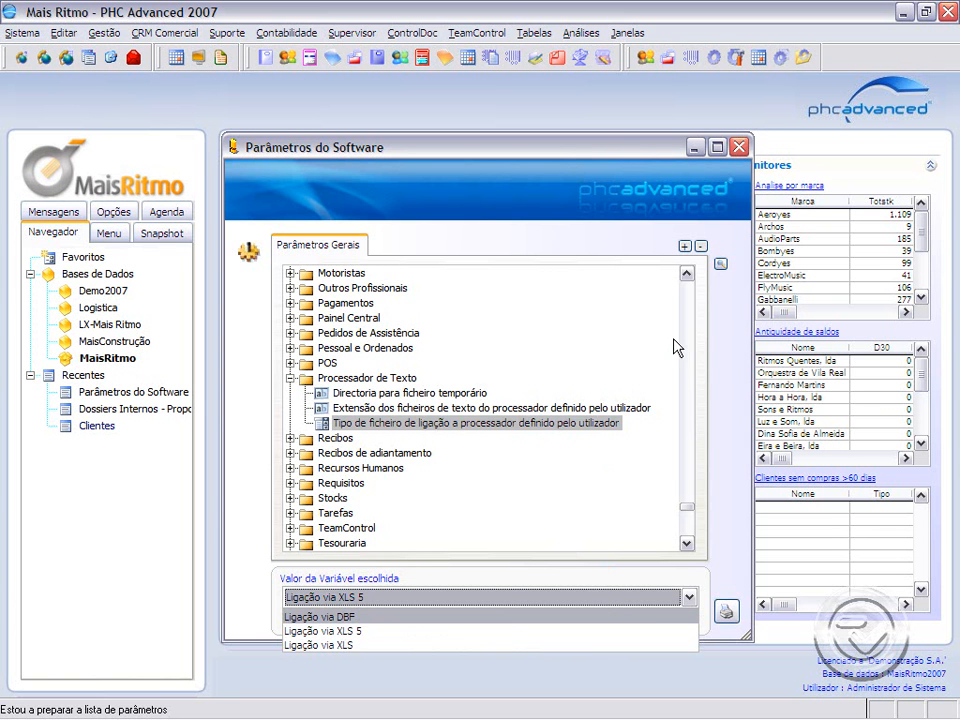
left_click(728, 328)
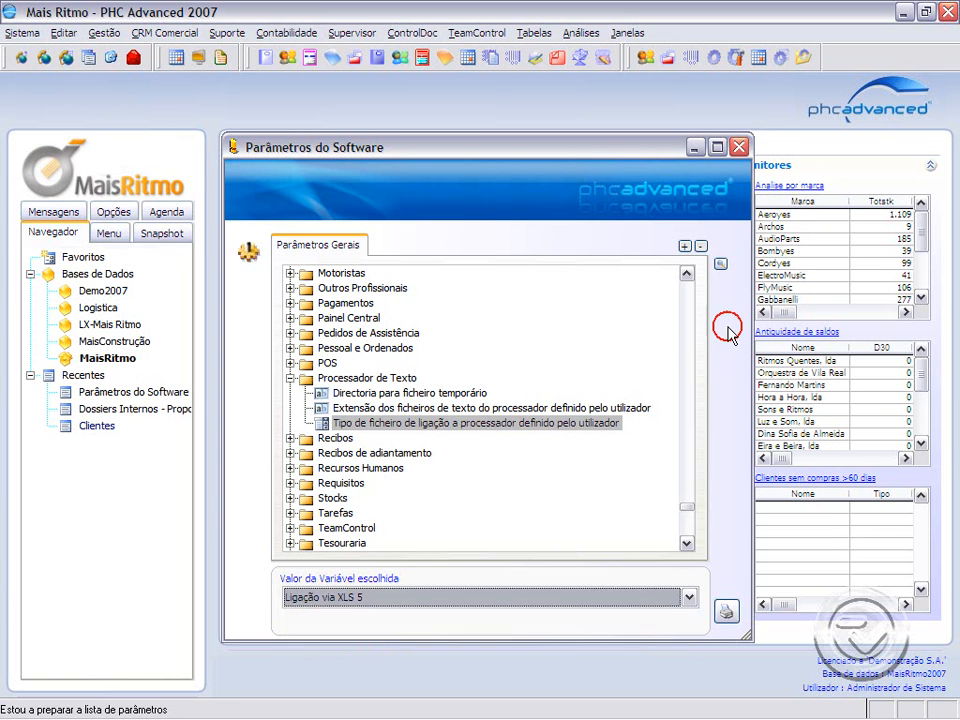
left_click(739, 147)
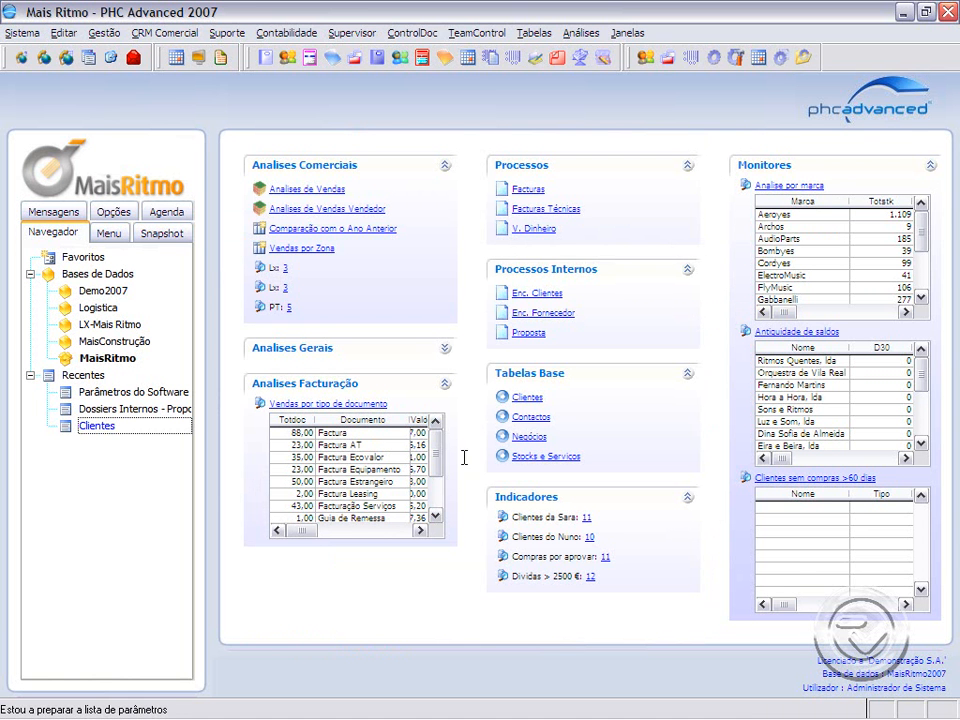
- Open the Proposta dossier's printing to the text processor and create its link file c:\ent2007\boword.xls
left_click(161, 412)
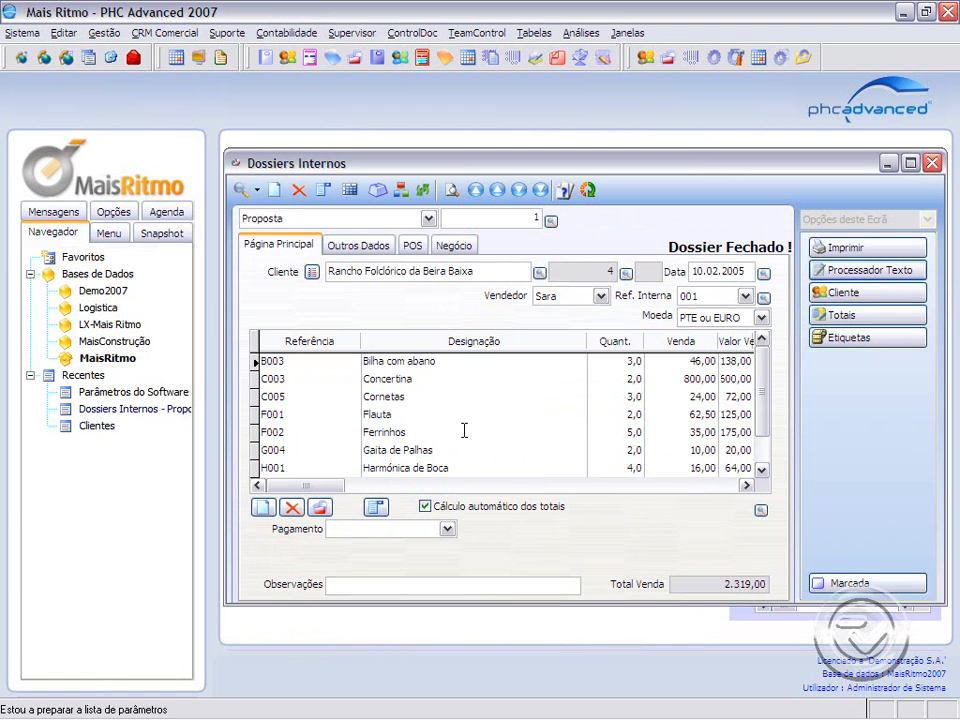
left_click(265, 220)
left_click(272, 214)
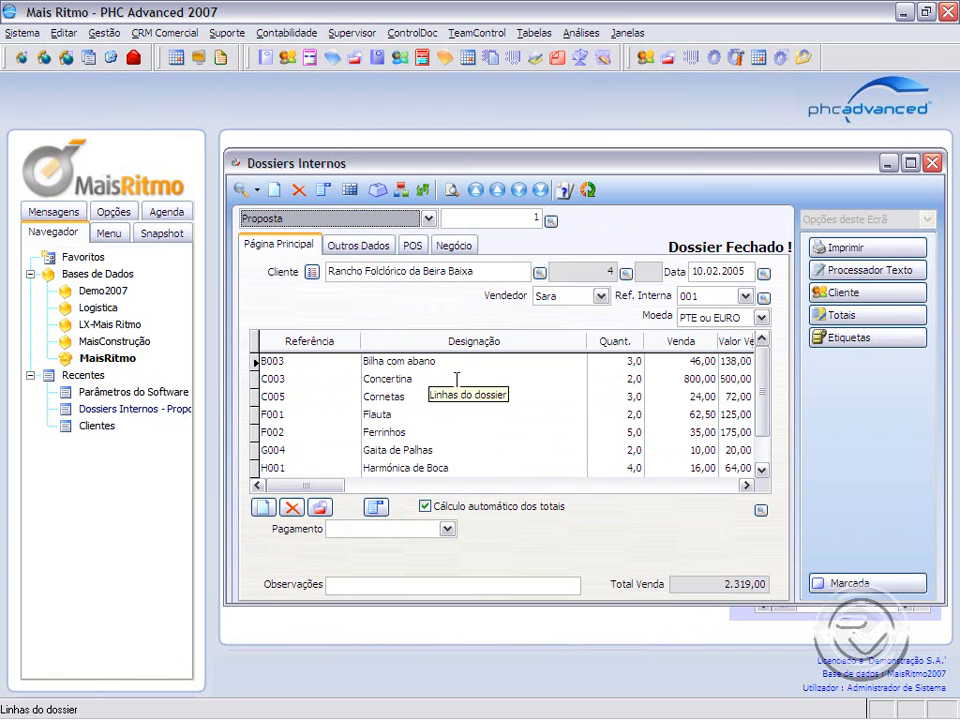
left_click(889, 277)
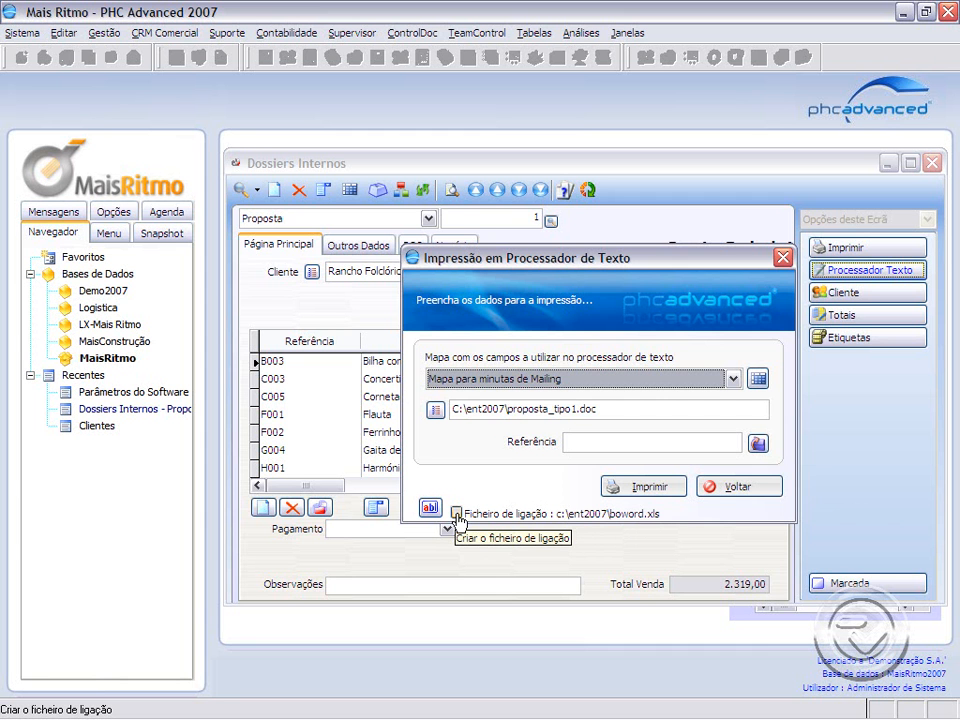
left_click(456, 513)
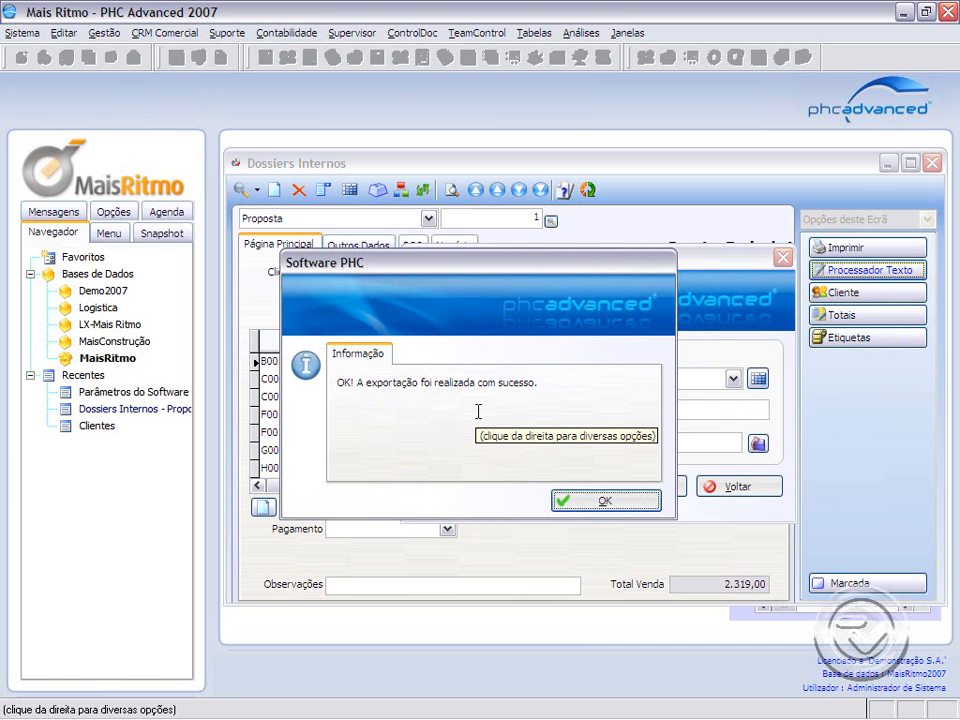
left_click(596, 500)
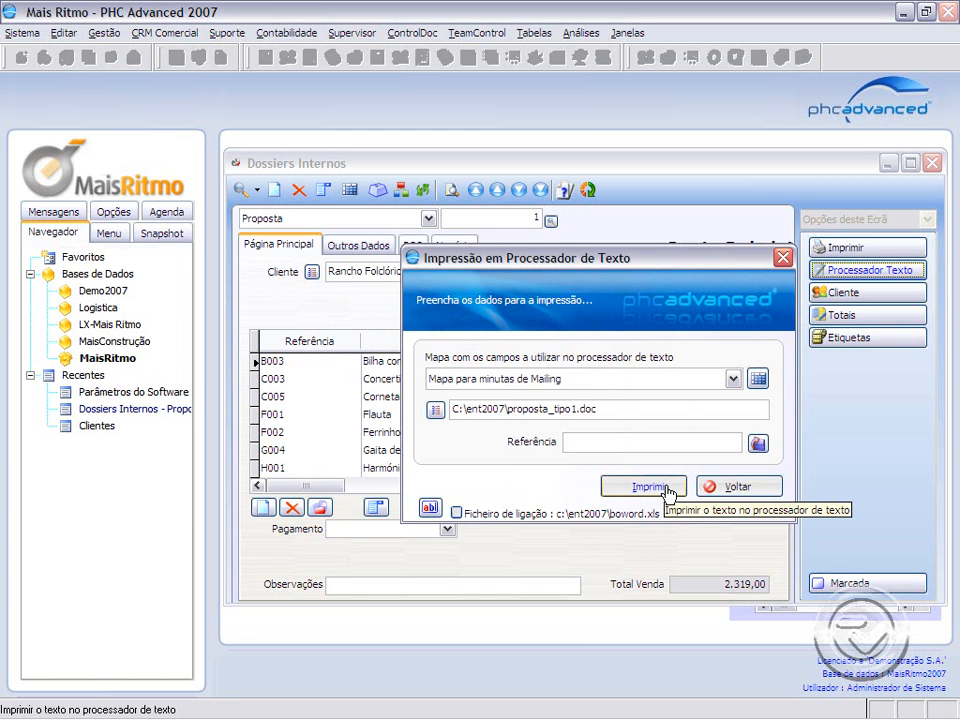
- Print the proposal to Word with proposta_tipo1.doc, allow its SQL command, and look through the template's merge fields
left_click(667, 490)
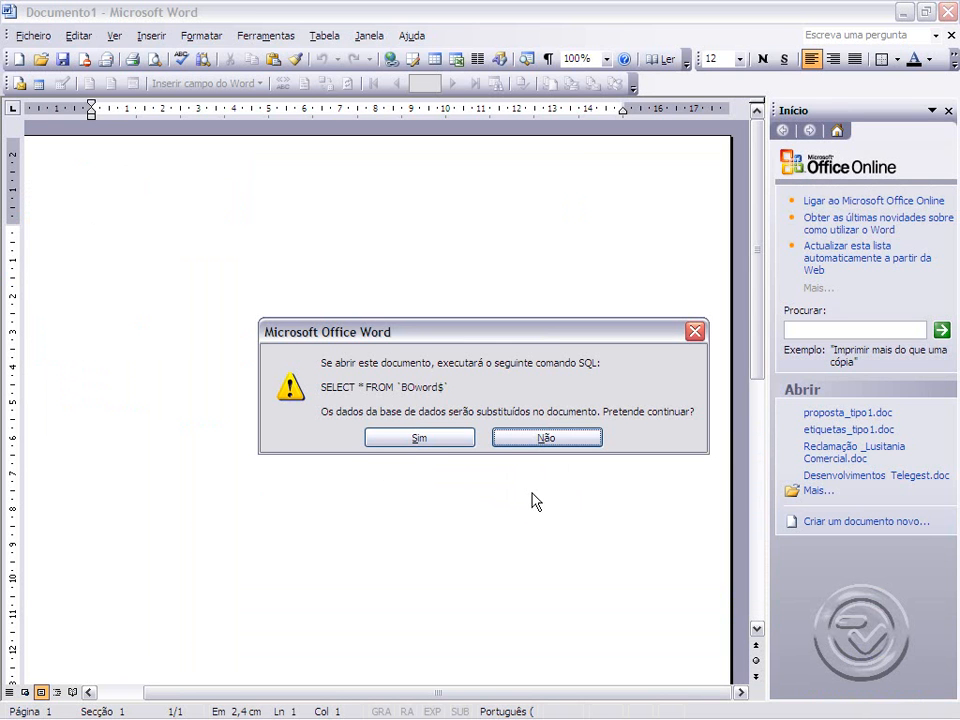
left_click(416, 441)
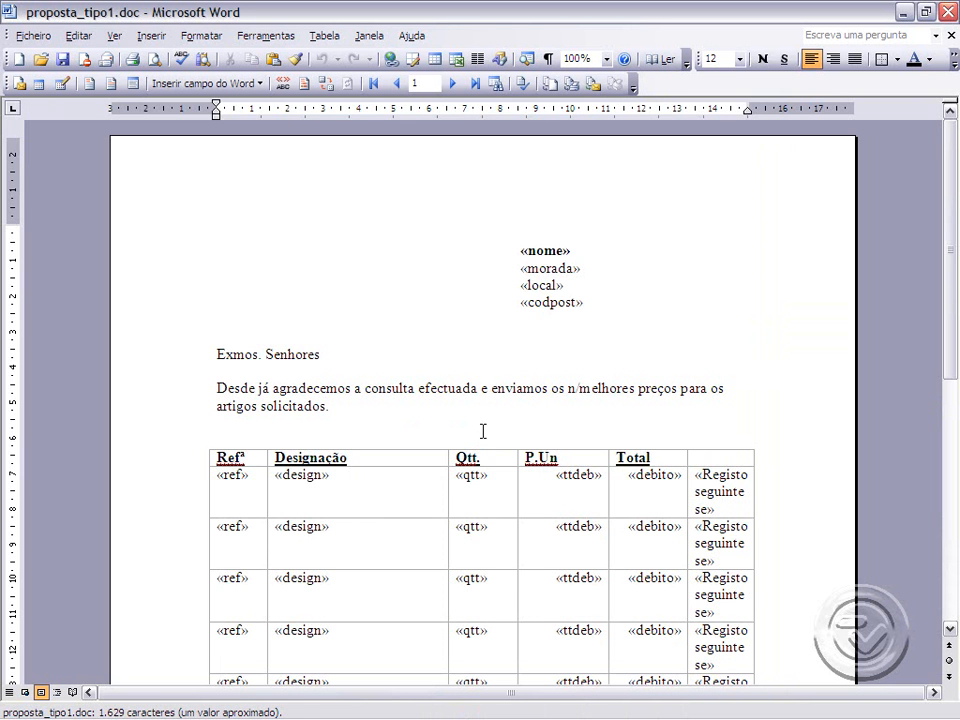
scroll(784, 430, "down", 3)
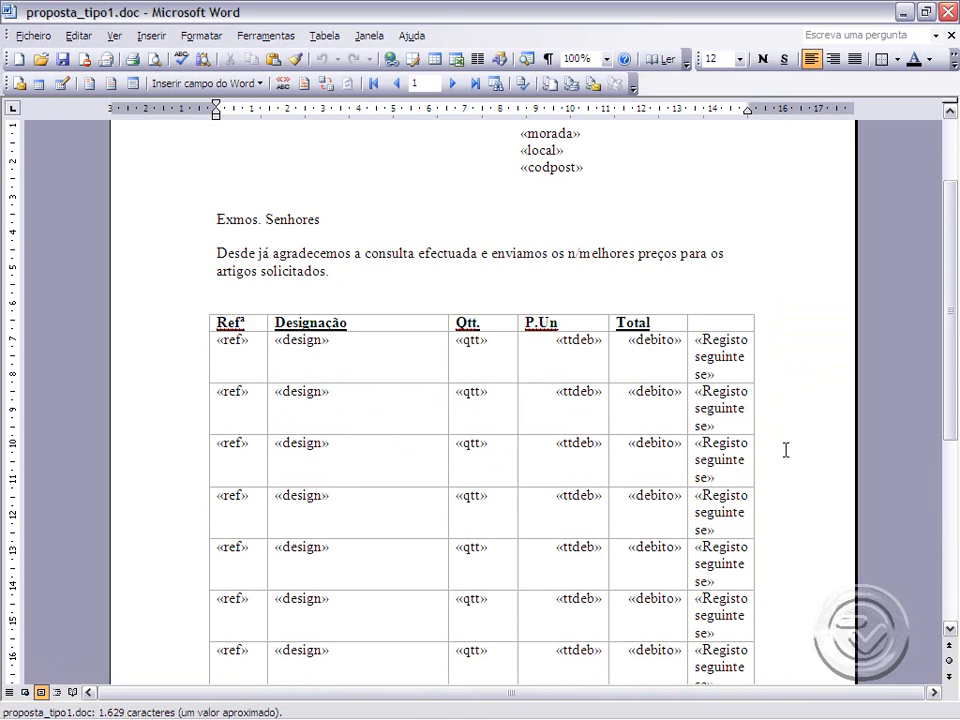
scroll(784, 430, "up", 3)
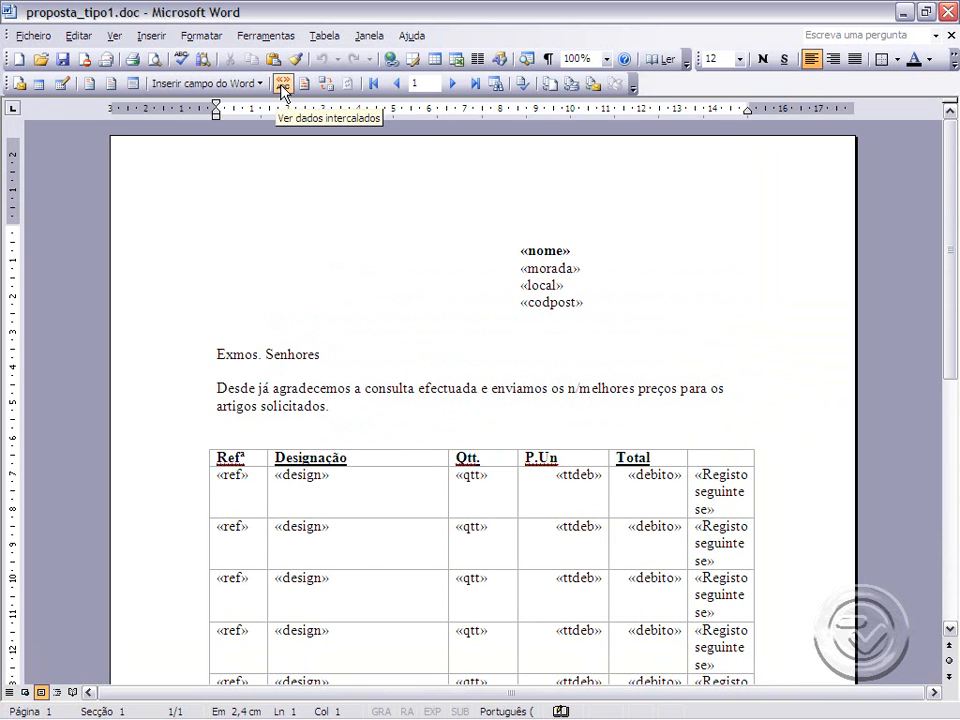
- Preview the merged proposal data, return to the field names, and confirm Lista as the main document type
left_click(284, 90)
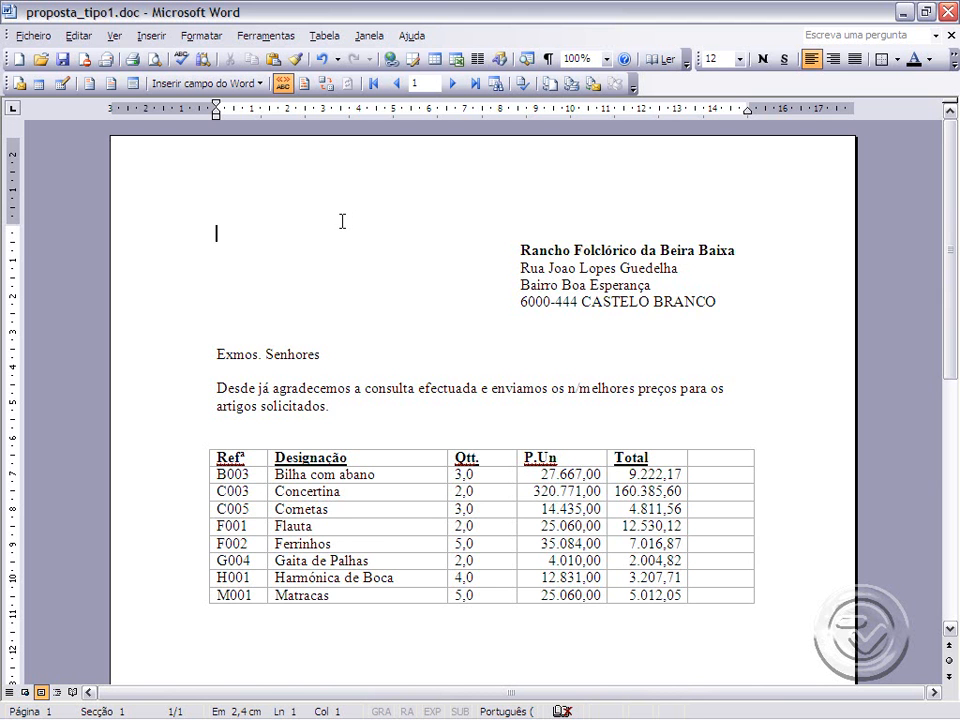
left_click(284, 85)
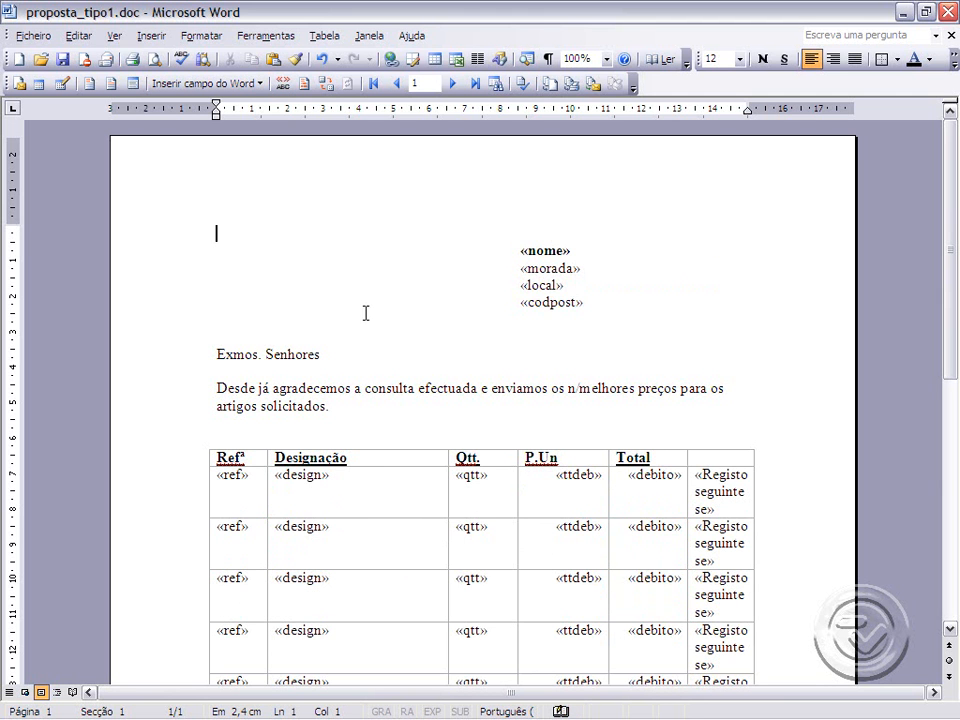
left_click(17, 83)
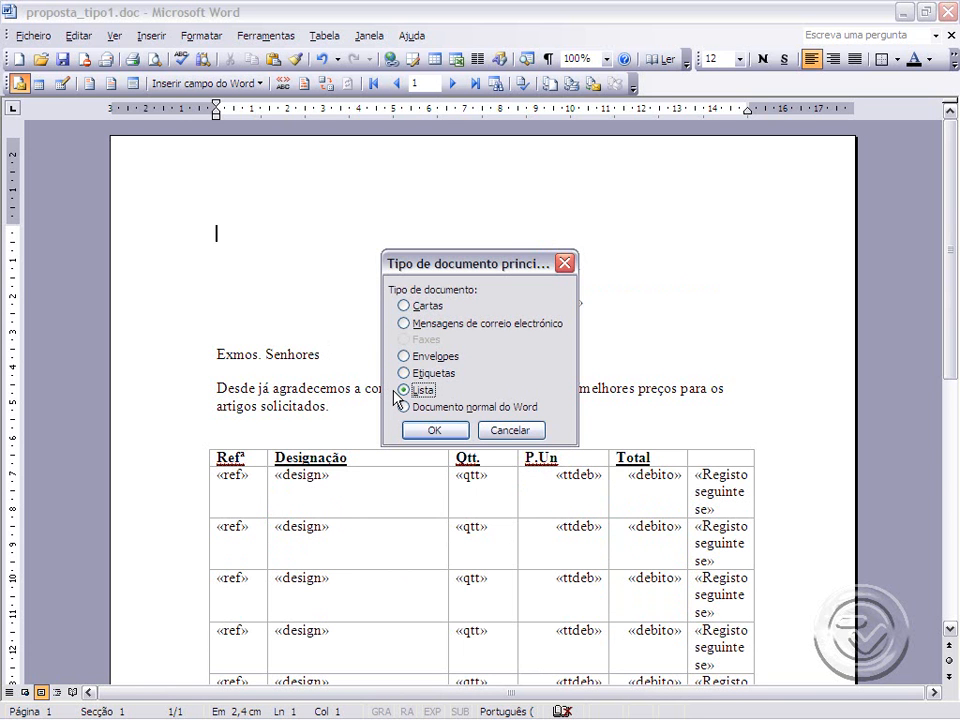
left_click(428, 430)
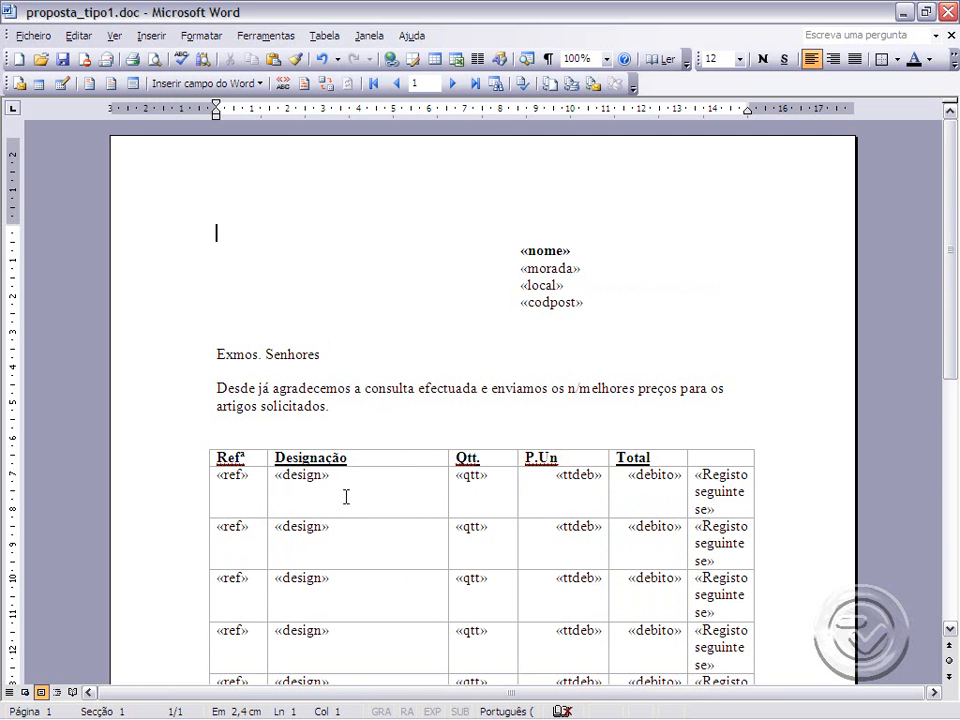
- Examine the Registo seguinte se fields in the rows of the item table and preview the merged proposal data again
scroll(332, 505, "down", 3)
scroll(331, 507, "up", 3)
scroll(716, 521, "down", 5)
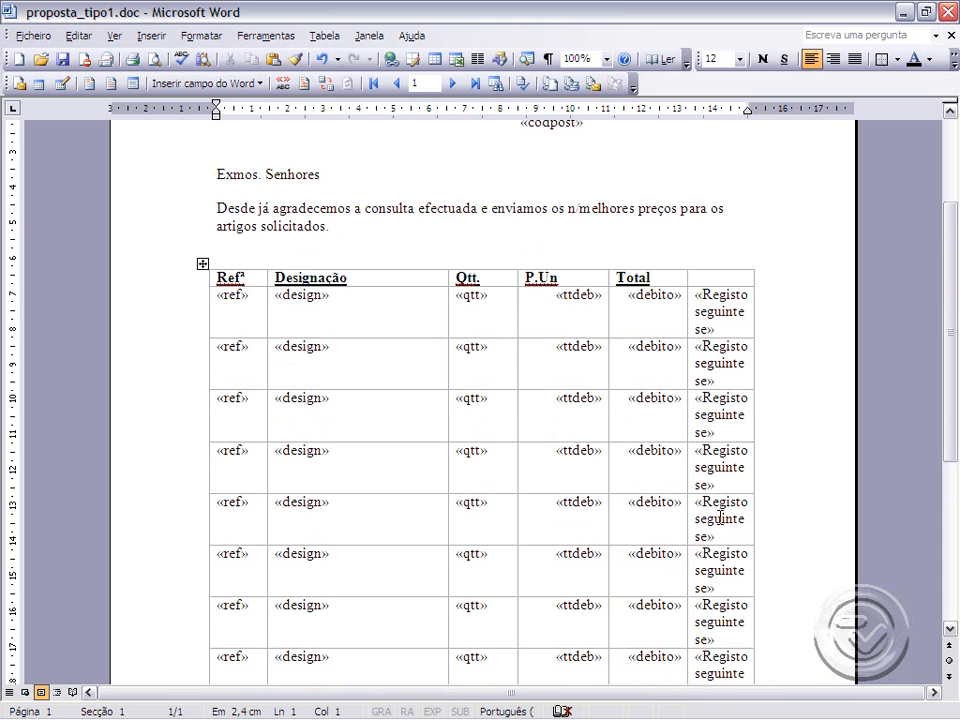
scroll(720, 517, "down", 3)
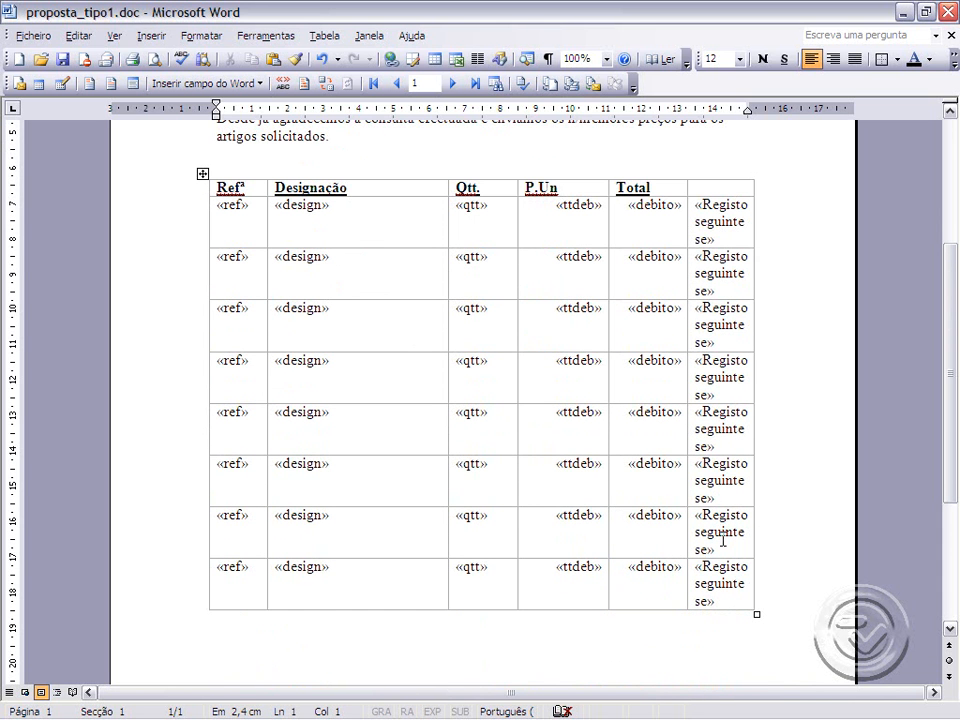
scroll(723, 540, "up", 5)
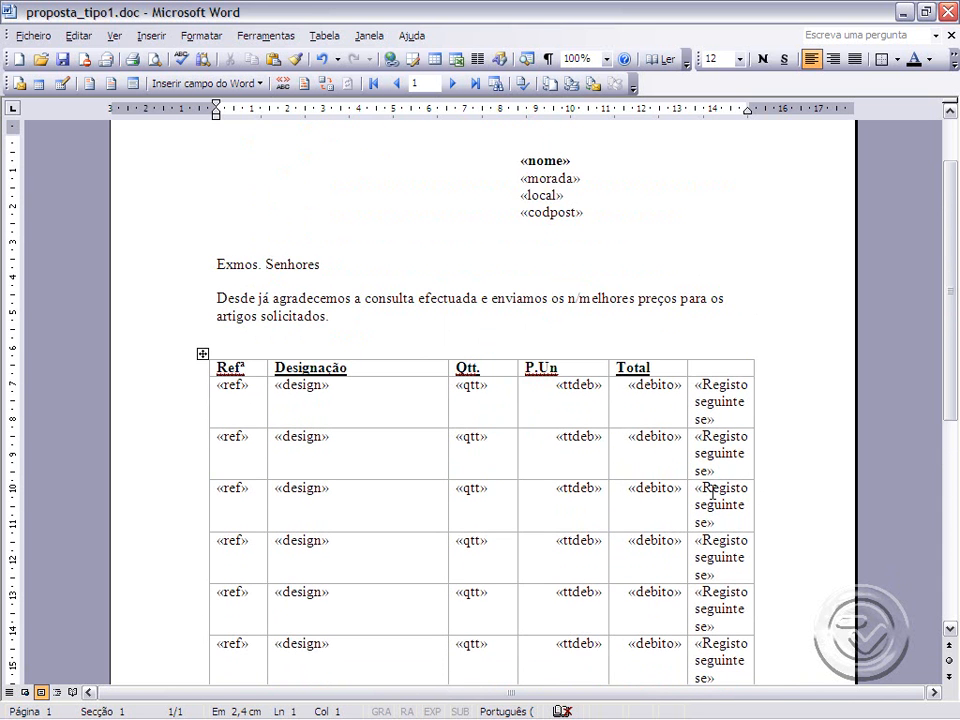
left_click(283, 83)
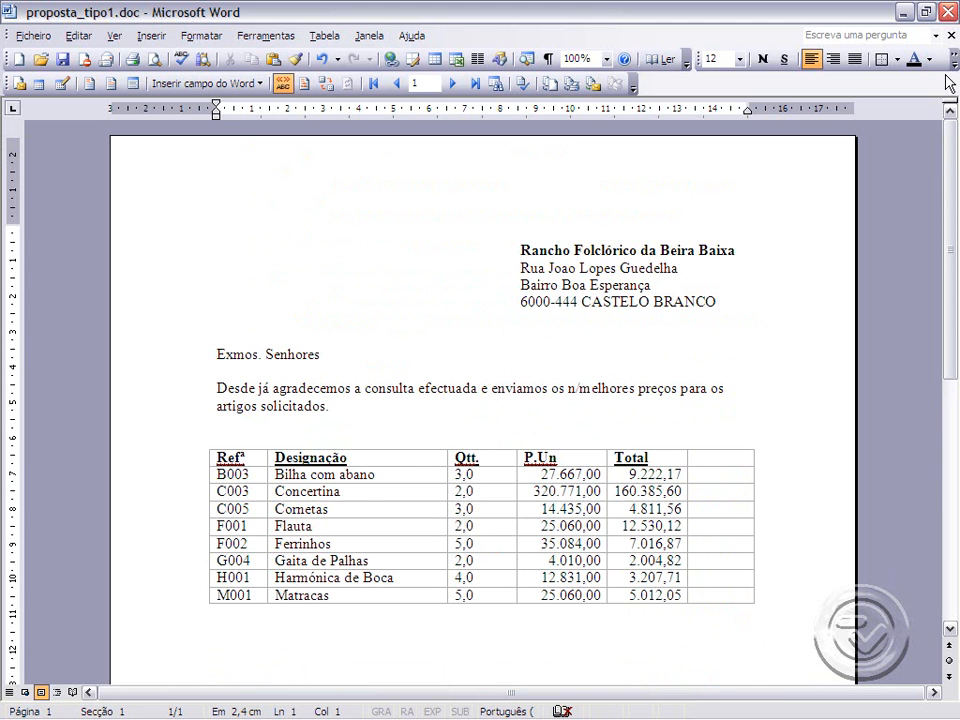
- Close proposta_tipo1.doc and switch back to PHC Advanced
key("ctrl+w")
left_click(513, 421)
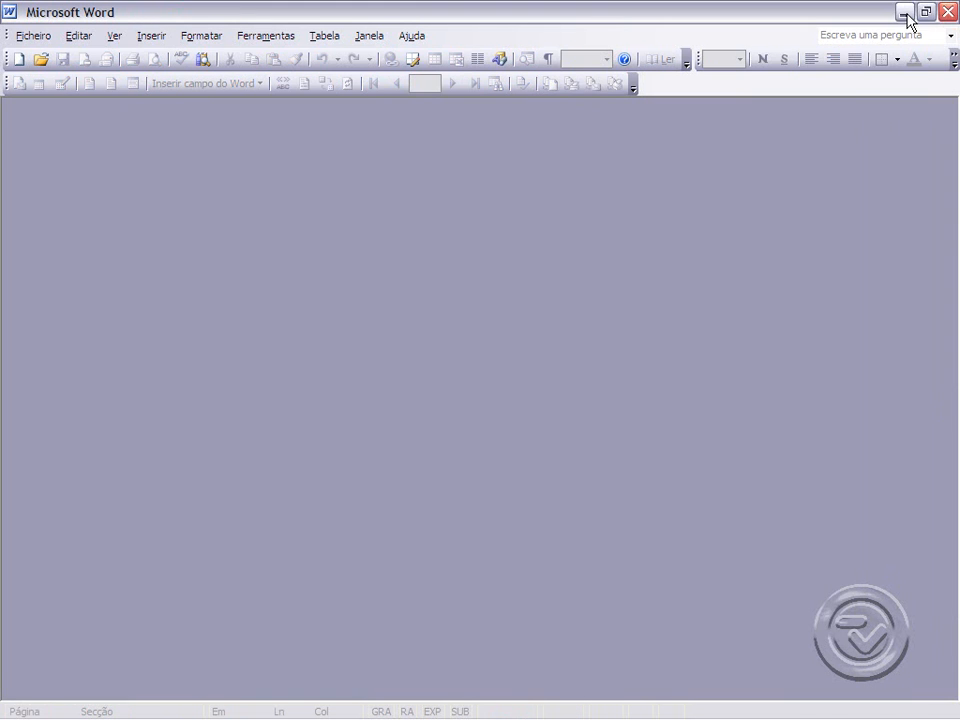
left_click(905, 12)
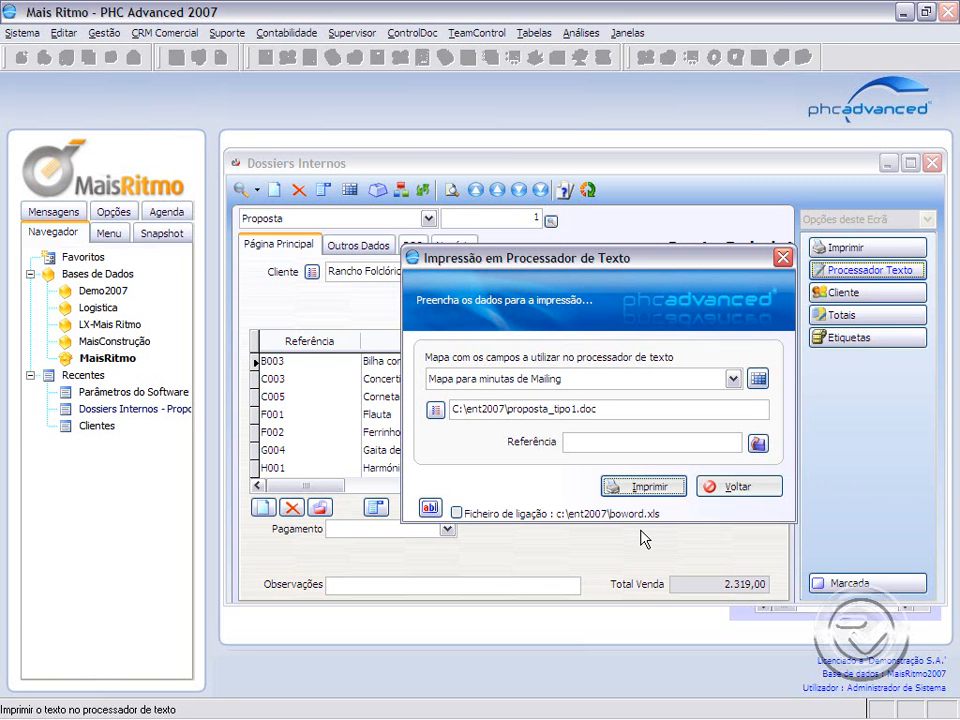
- Open the print preview of the fields available for Dossiers Internos and look through its first page
left_click(428, 510)
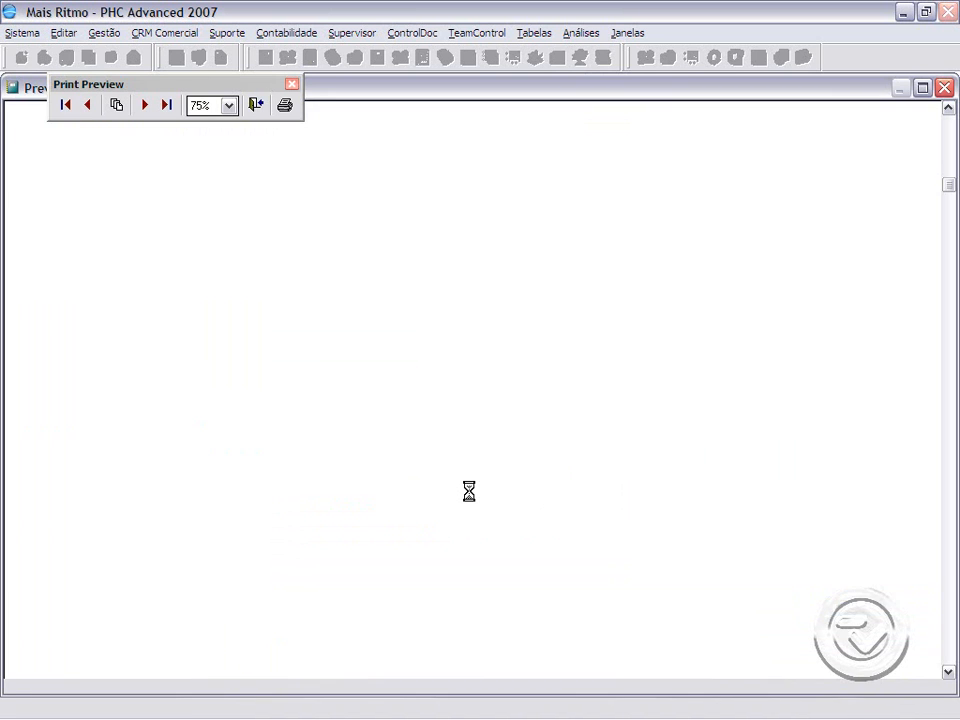
scroll(501, 446, "down", 8)
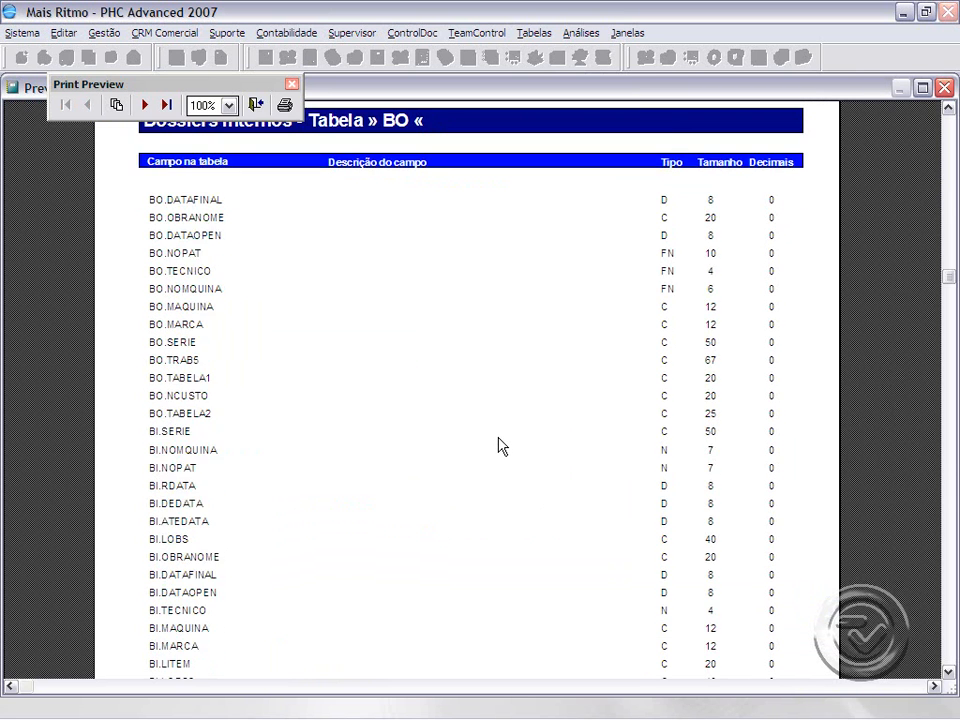
scroll(501, 459, "down", 3)
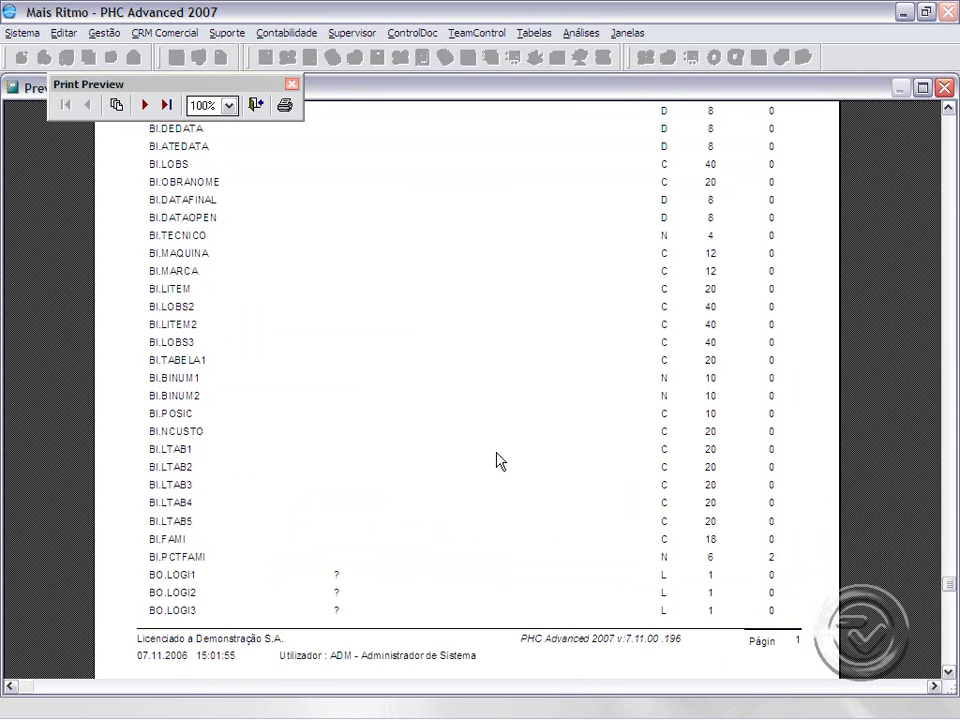
scroll(500, 461, "up", 5)
scroll(501, 461, "up", 4)
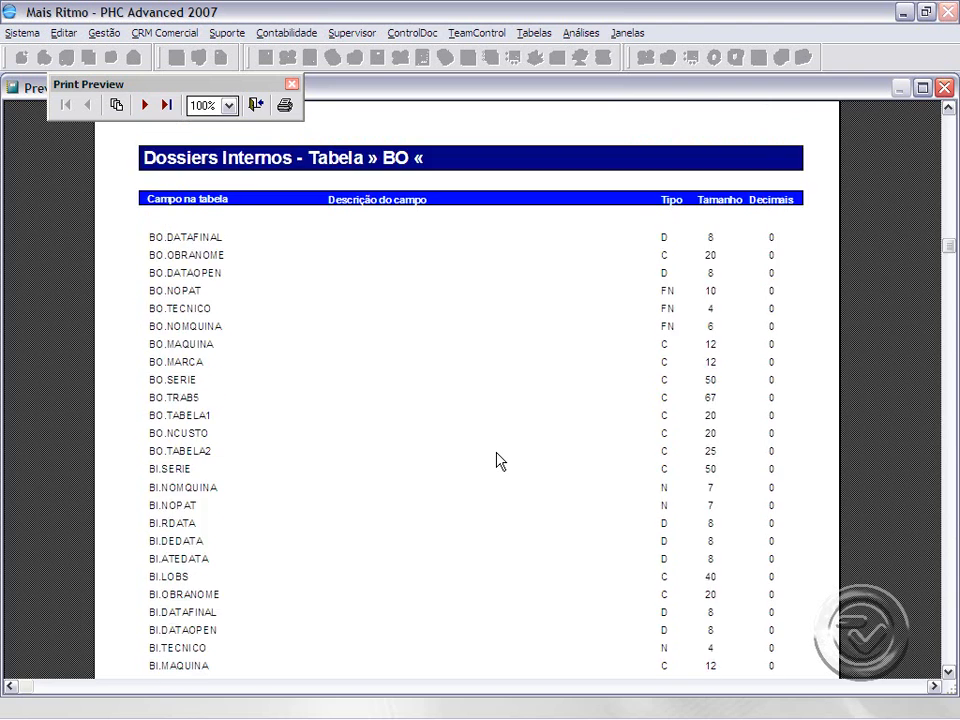